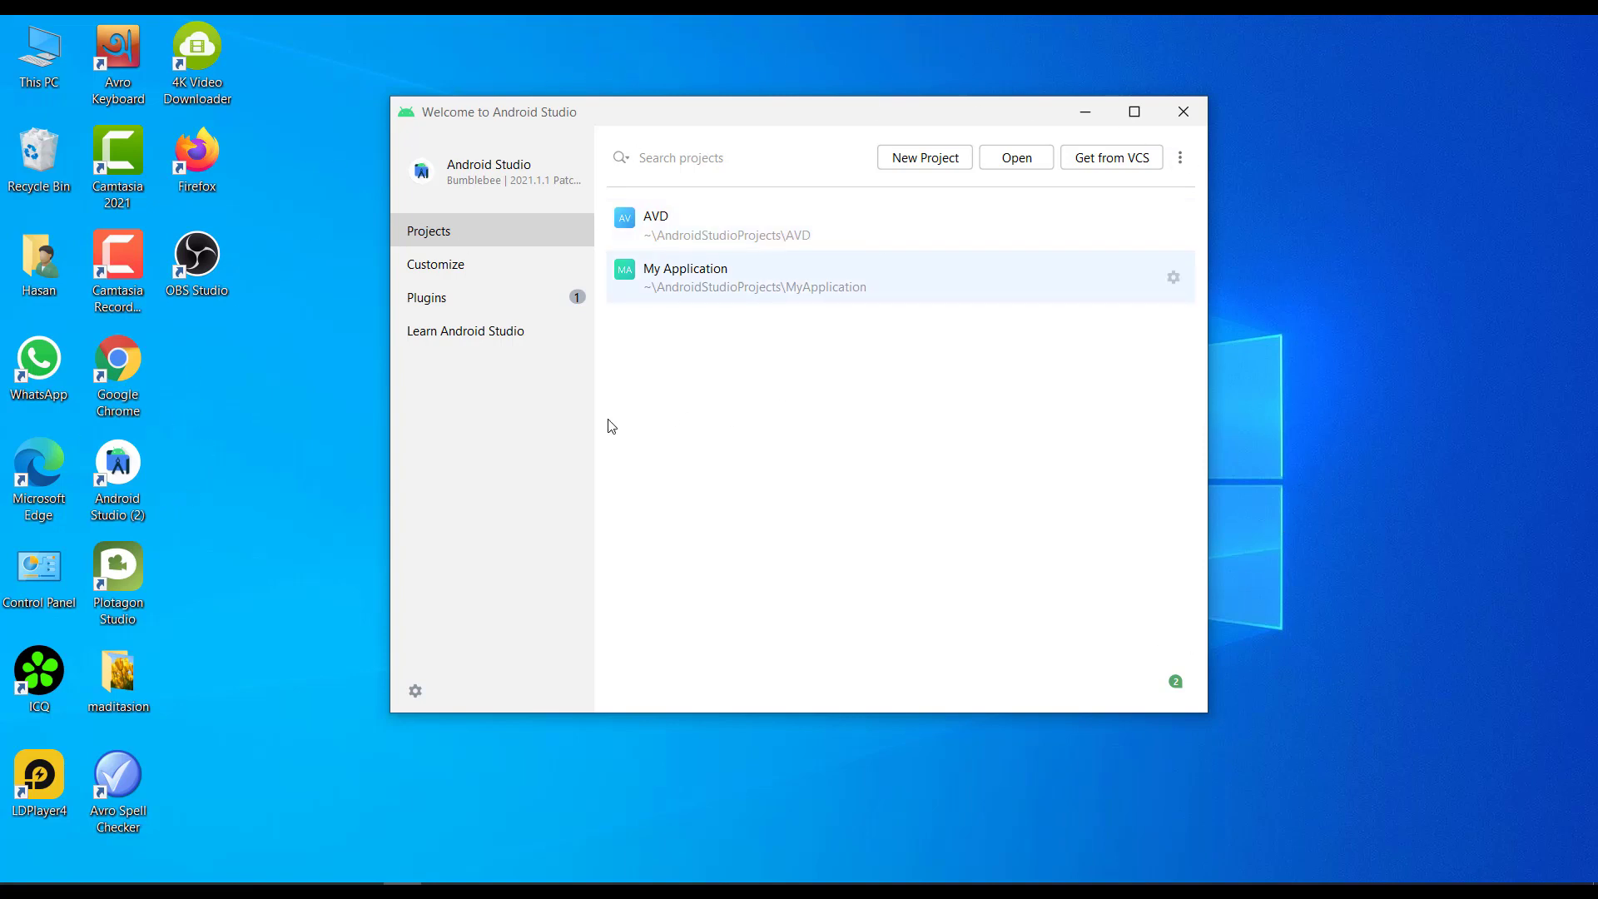
- Start creating a virtual device in the Device Manager, using the Pixel 5 phone as its hardware
left_click(1180, 160)
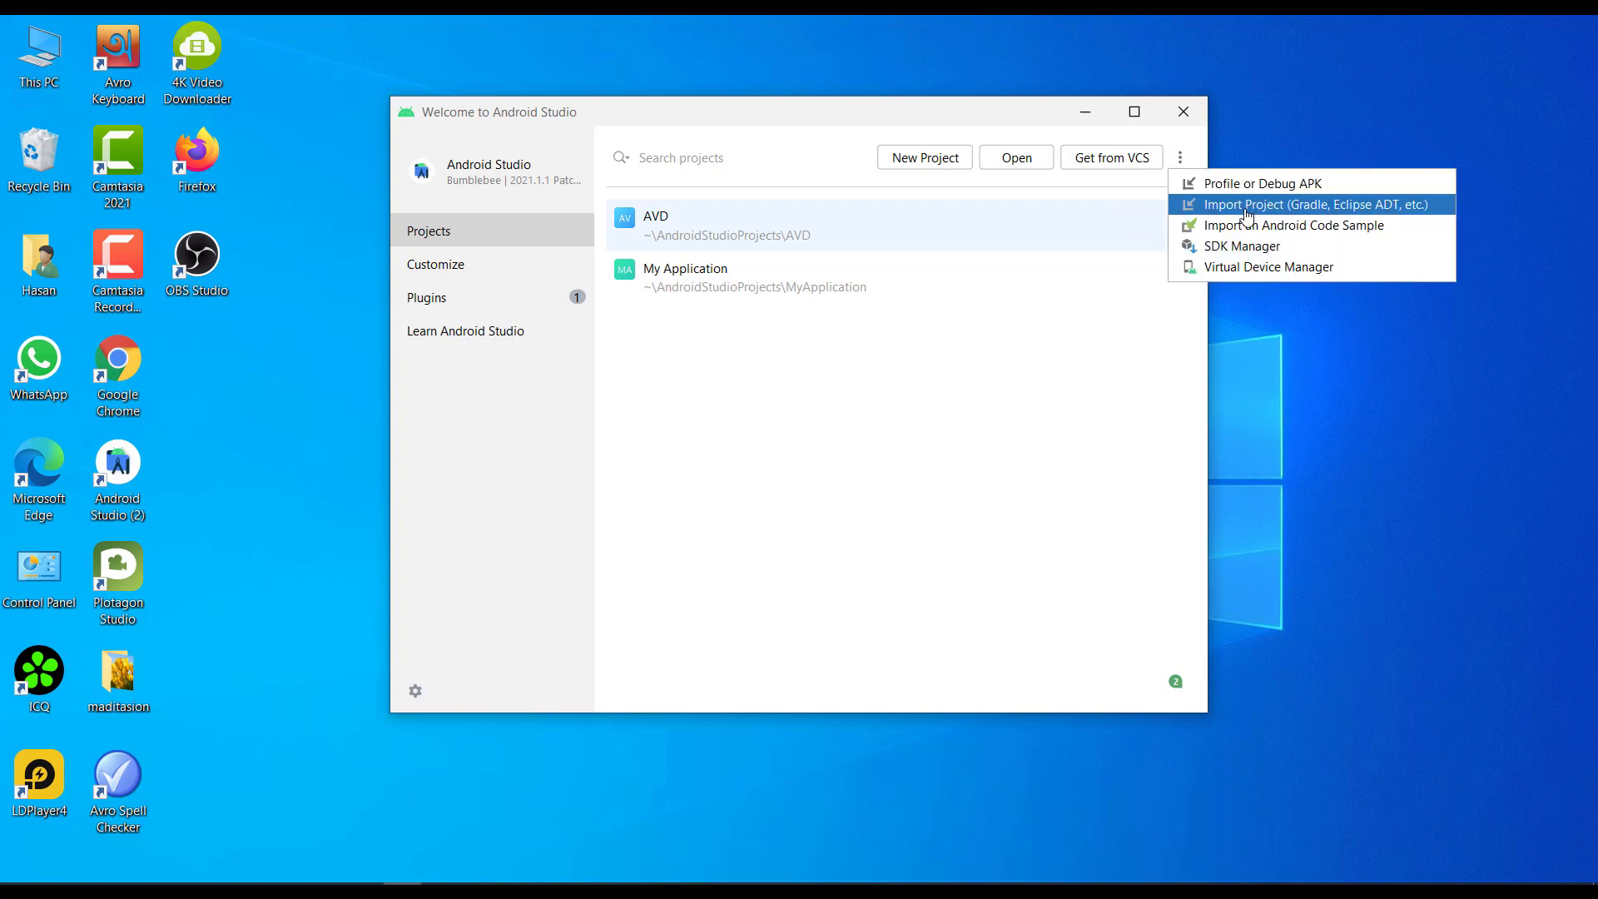
left_click(1254, 268)
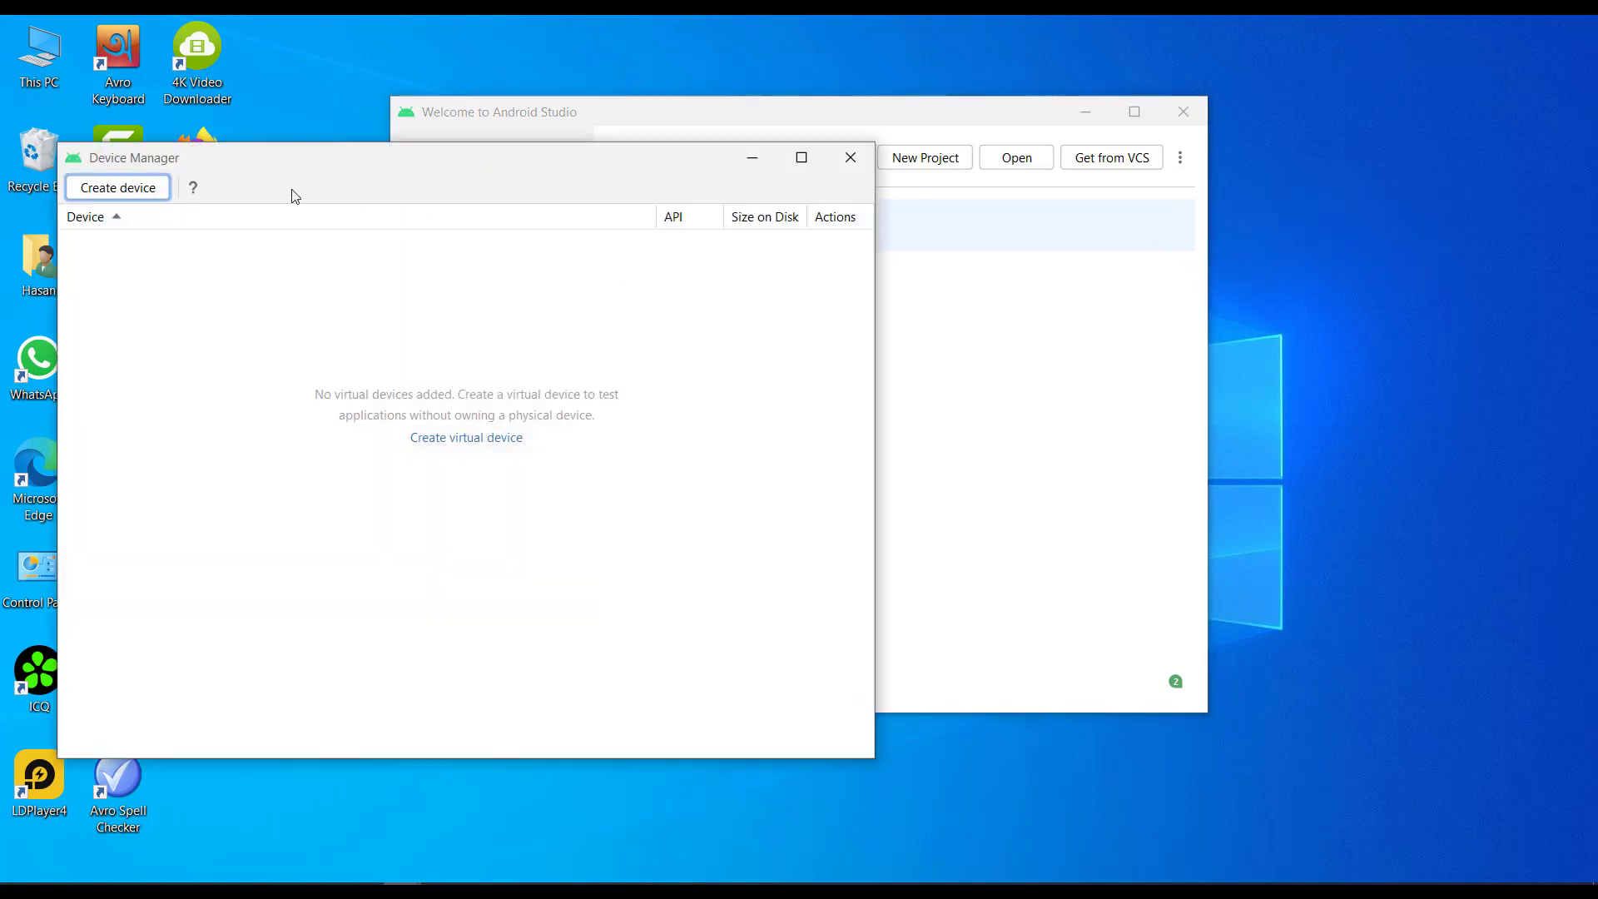
left_click(117, 188)
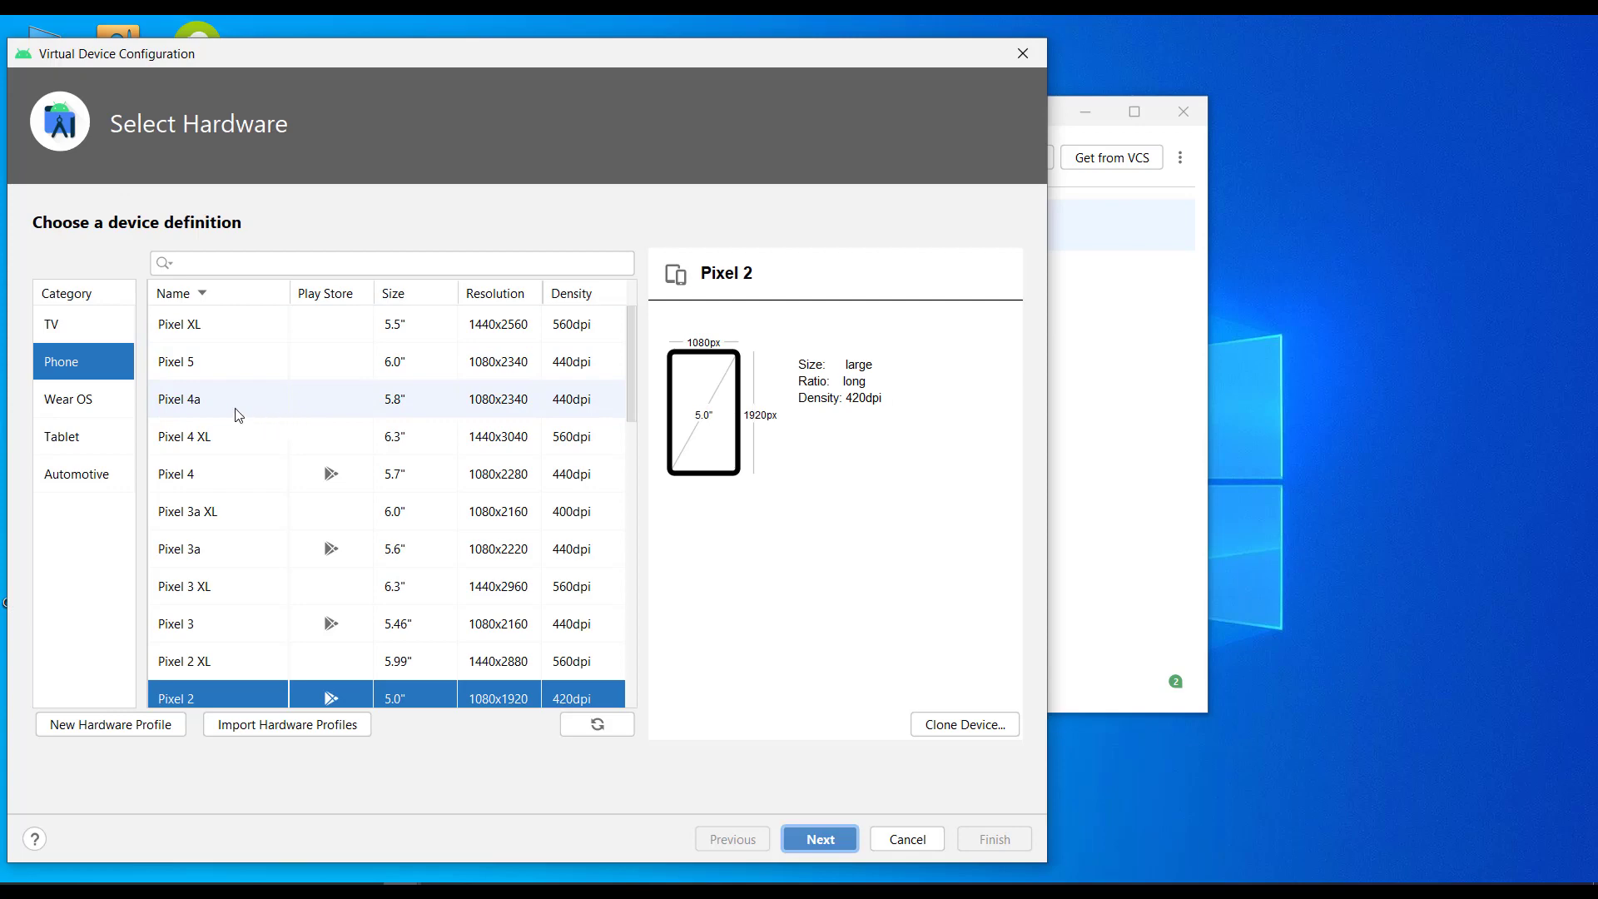
left_click(193, 370)
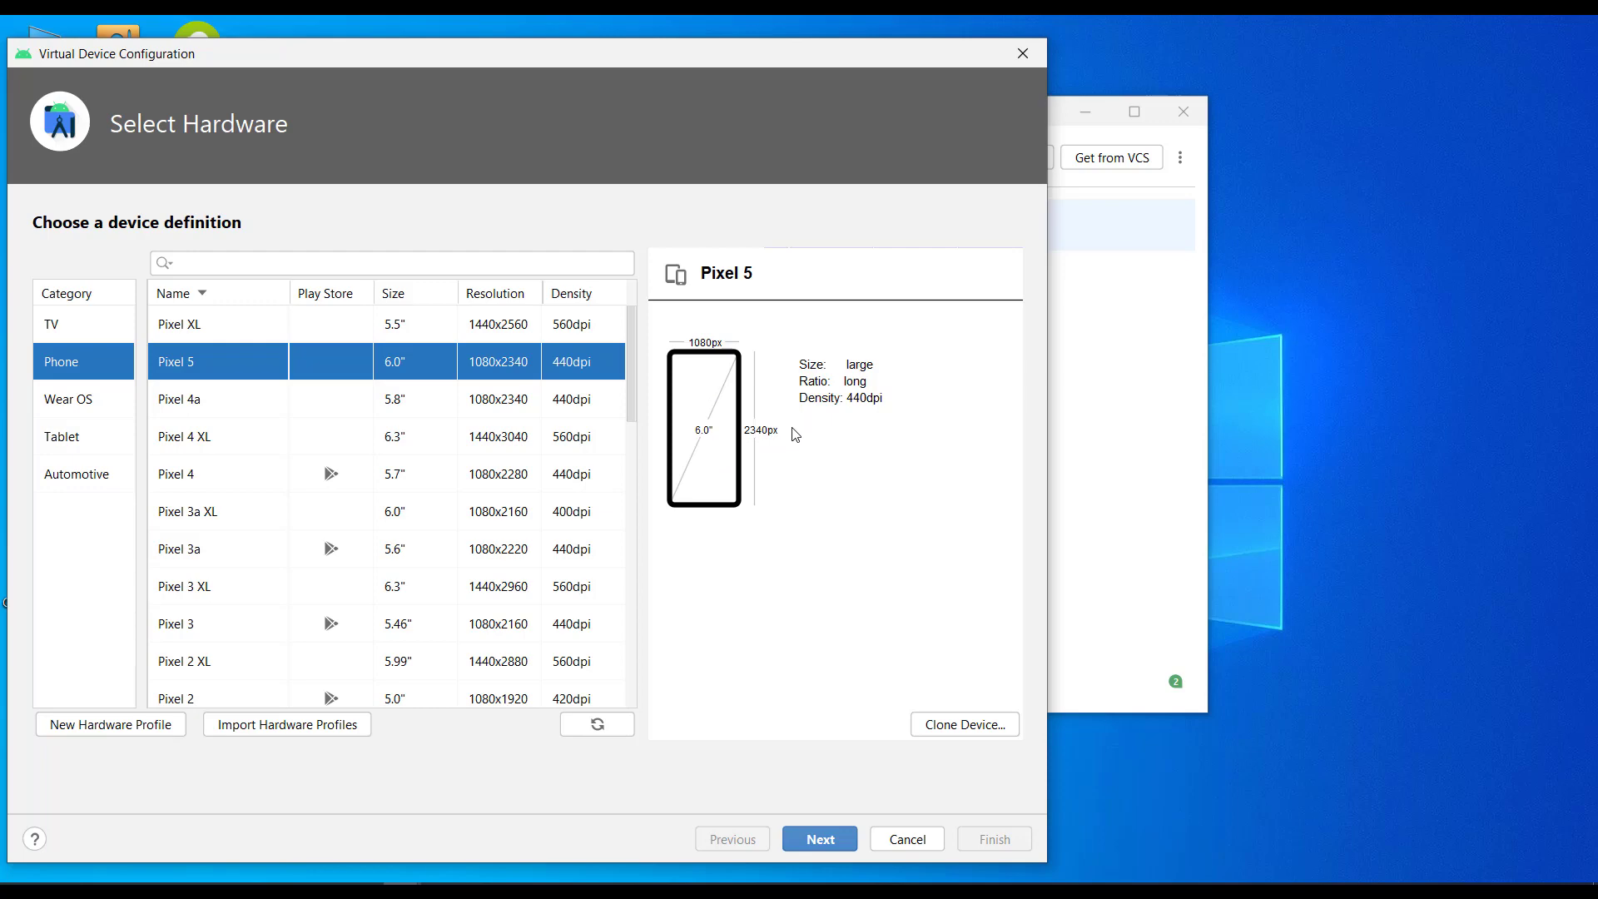
left_click(840, 842)
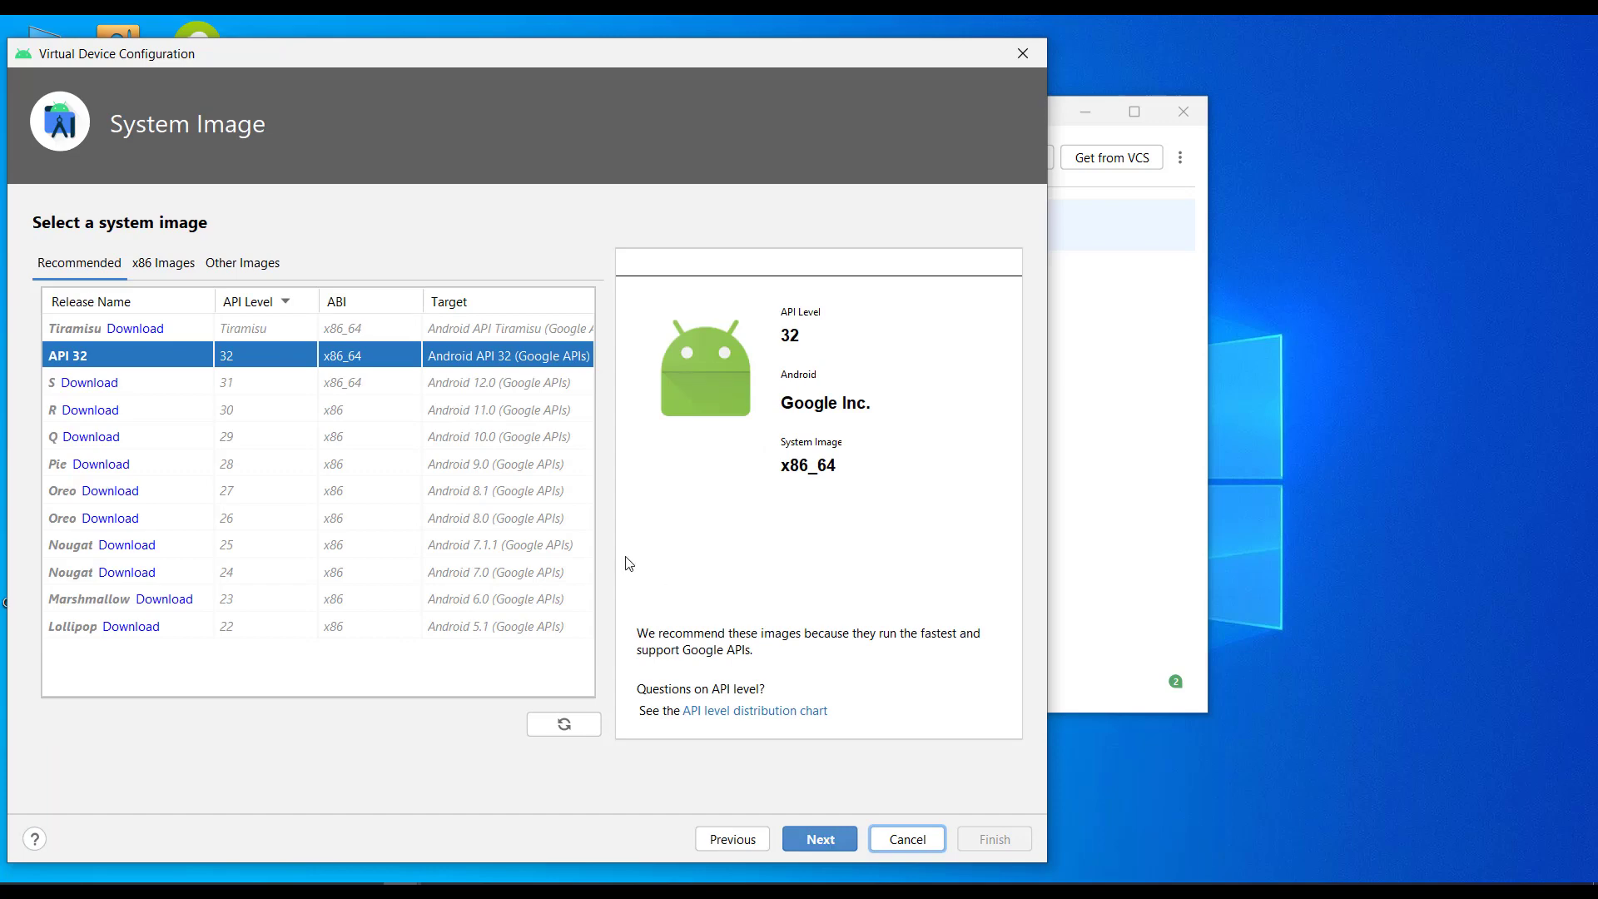
- Download the R system image (API 30, Android 11.0, x86) and use it for the virtual device
left_click(113, 419)
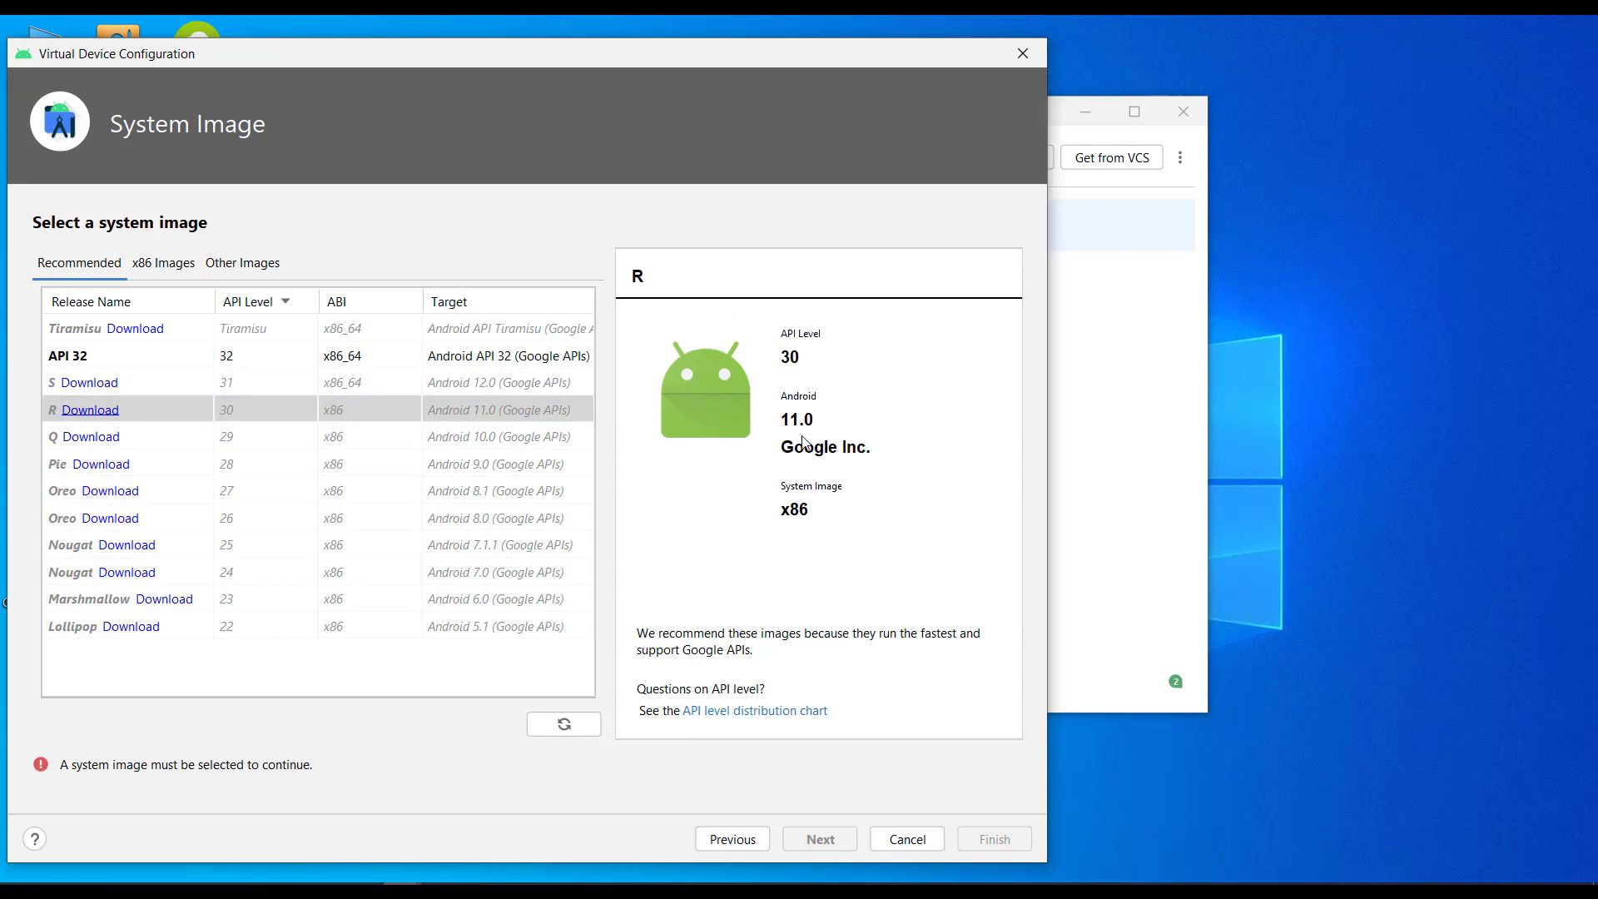
left_click(80, 412)
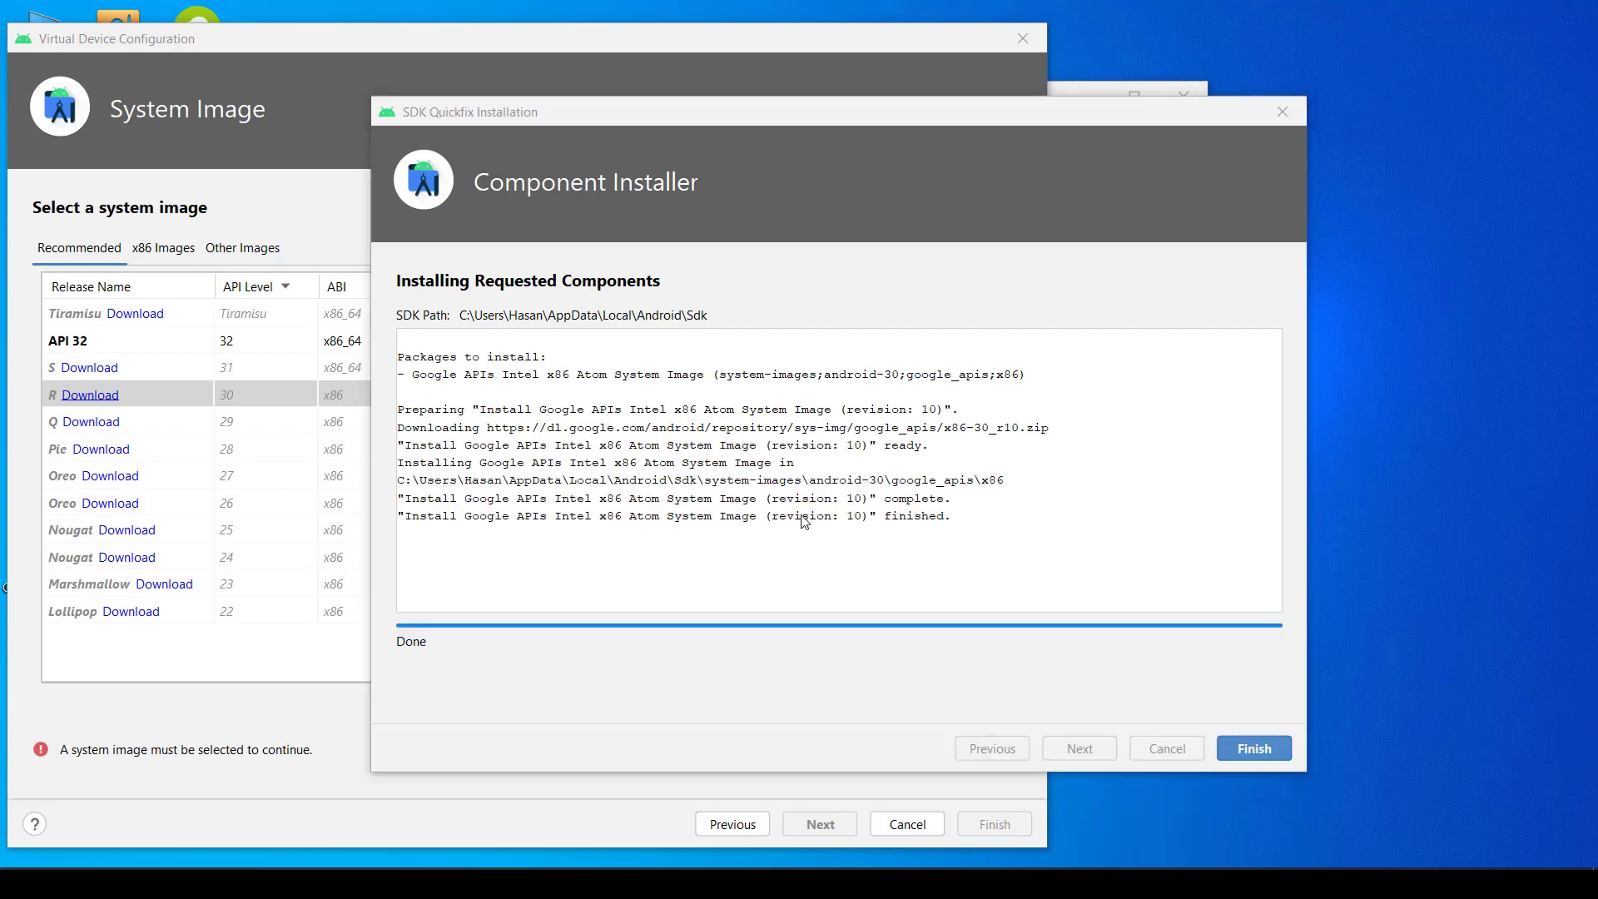
left_click(1260, 749)
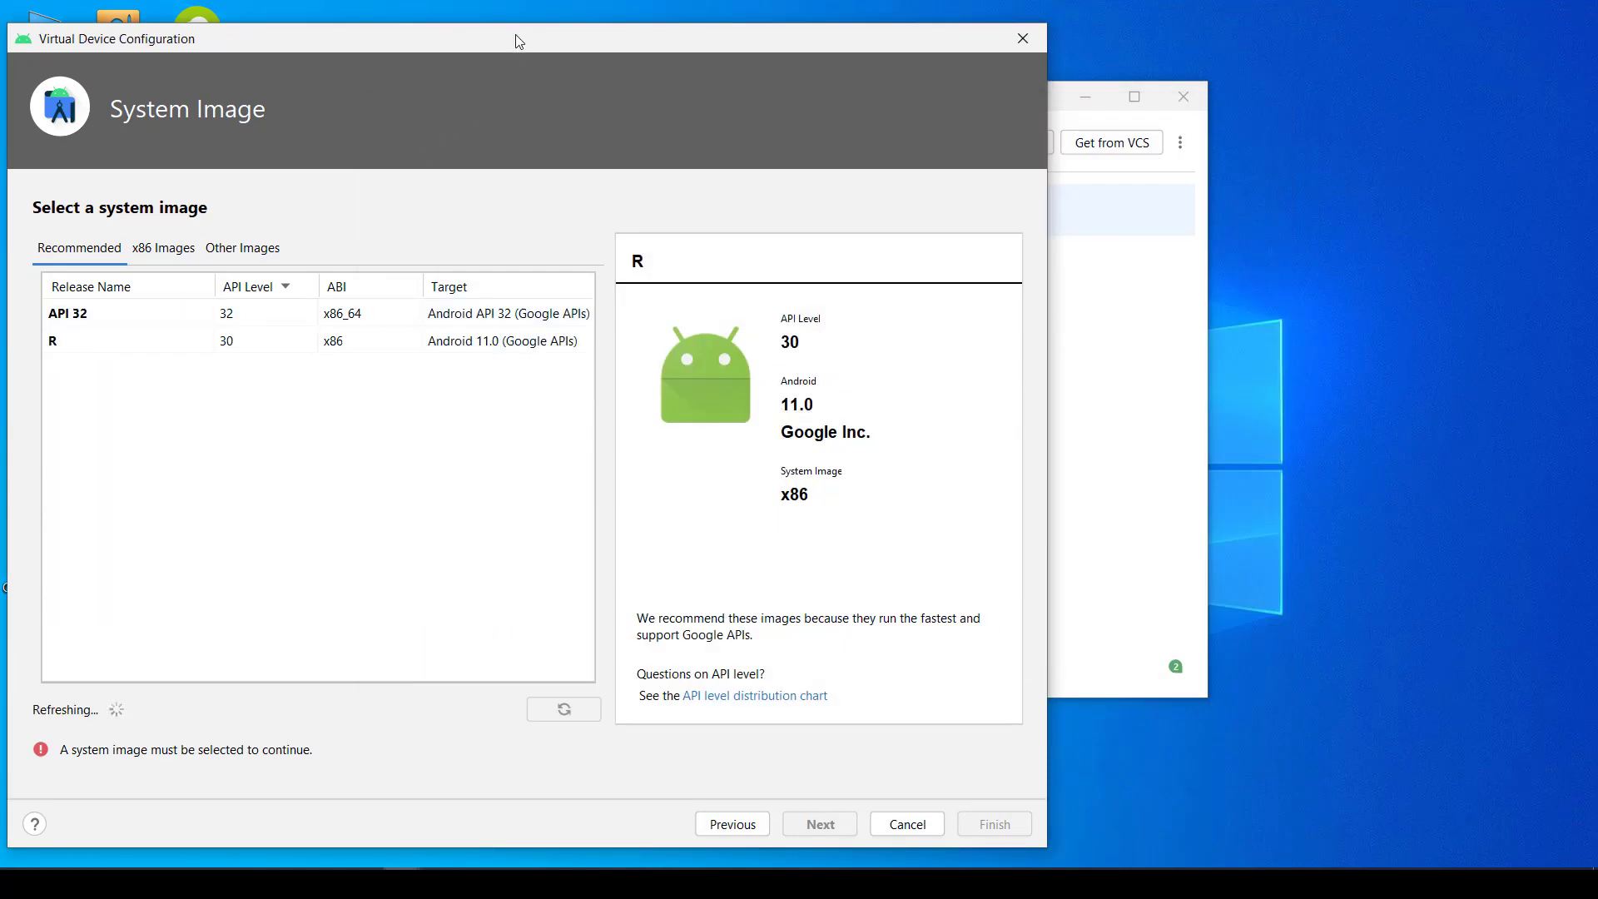
left_click_drag(517, 43, 698, 6)
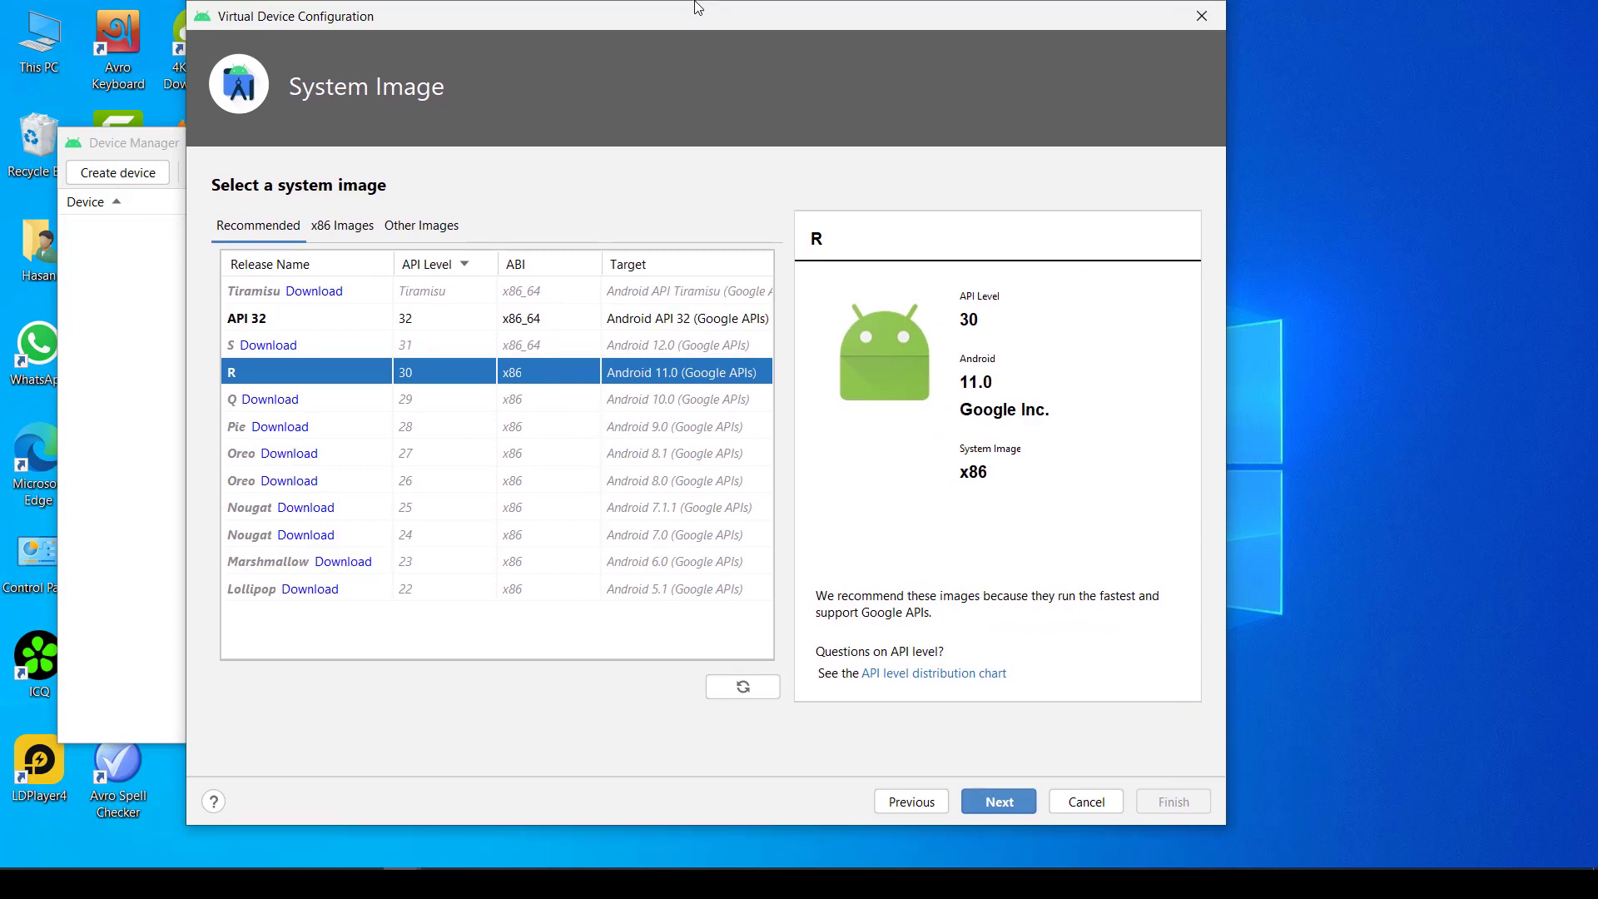
left_click(999, 802)
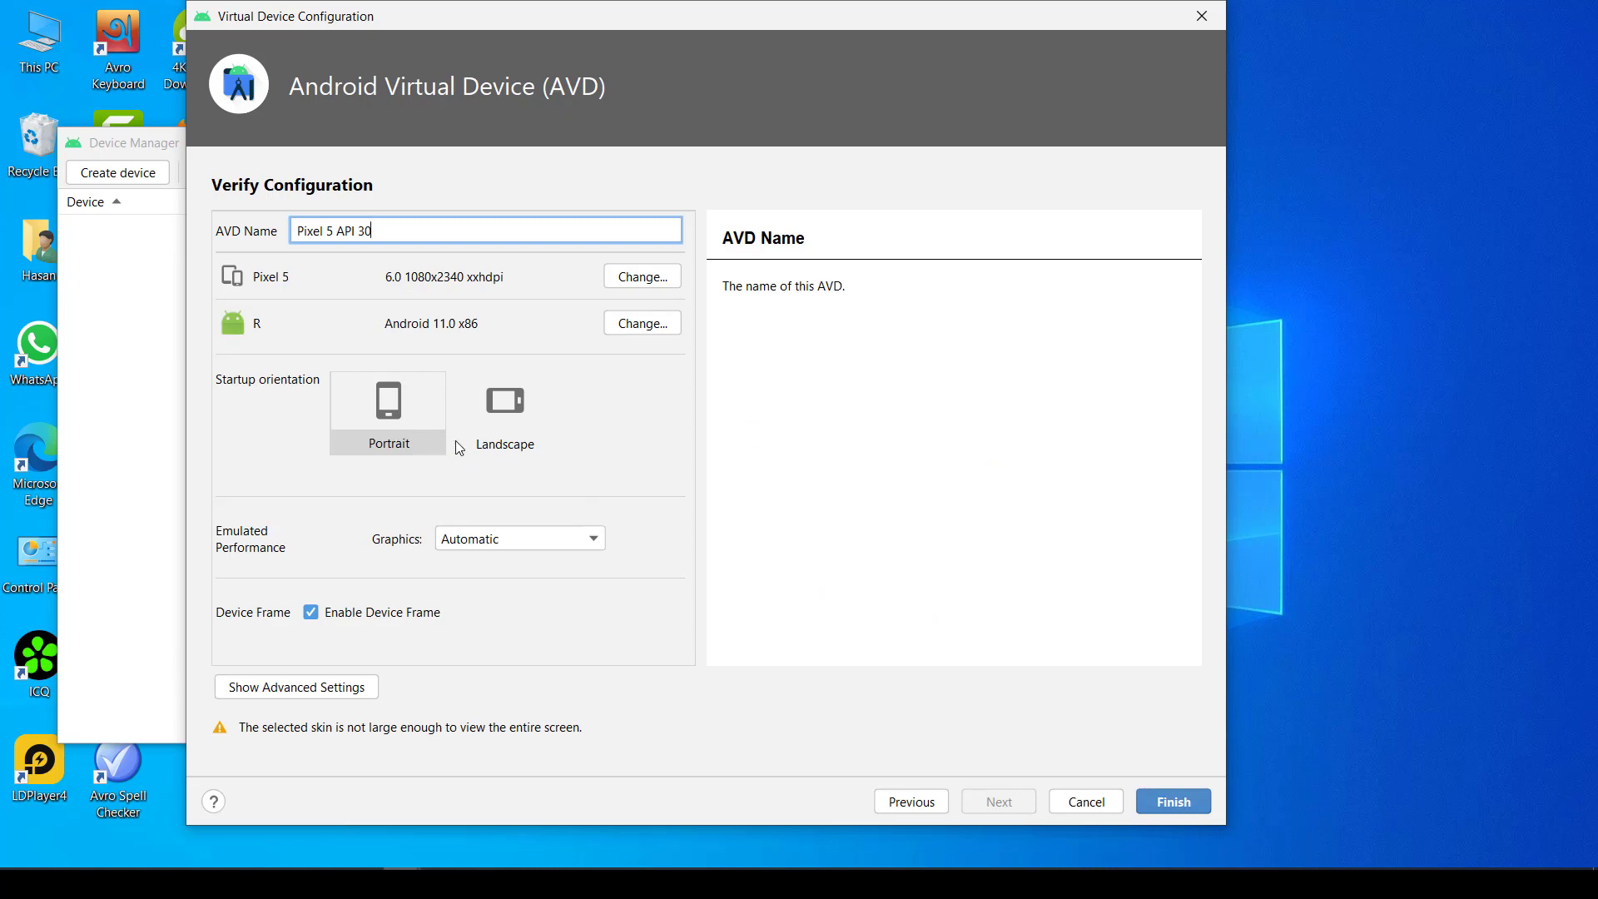
- Set the startup orientation to Portrait and finish creating the virtual device
left_click(394, 419)
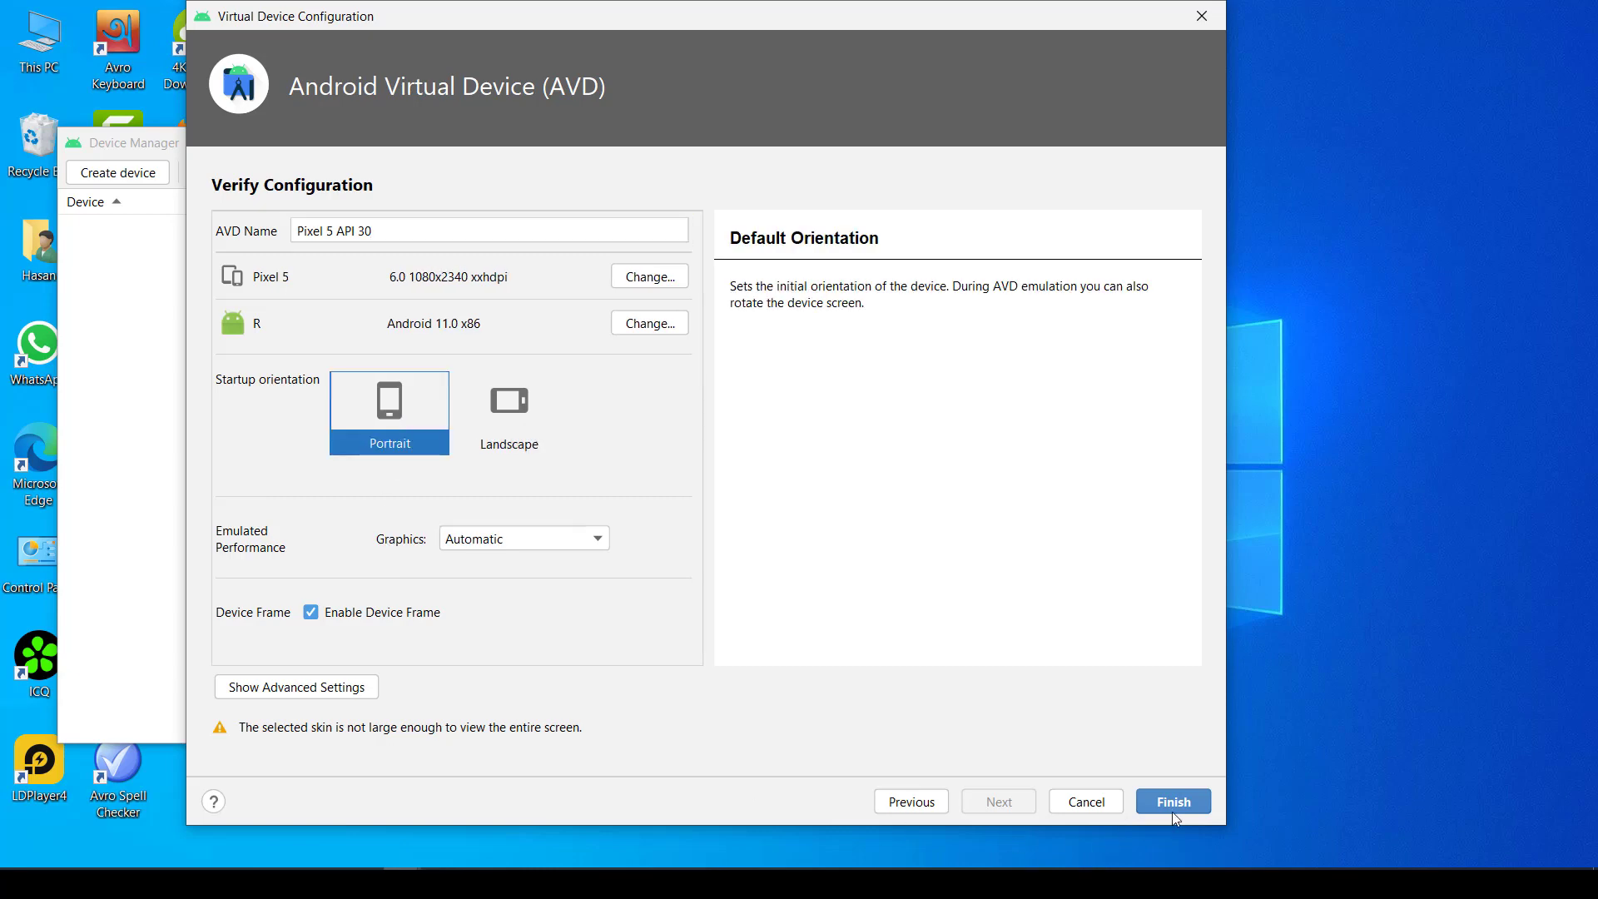
left_click(1194, 802)
left_click_drag(931, 285, 1009, 110)
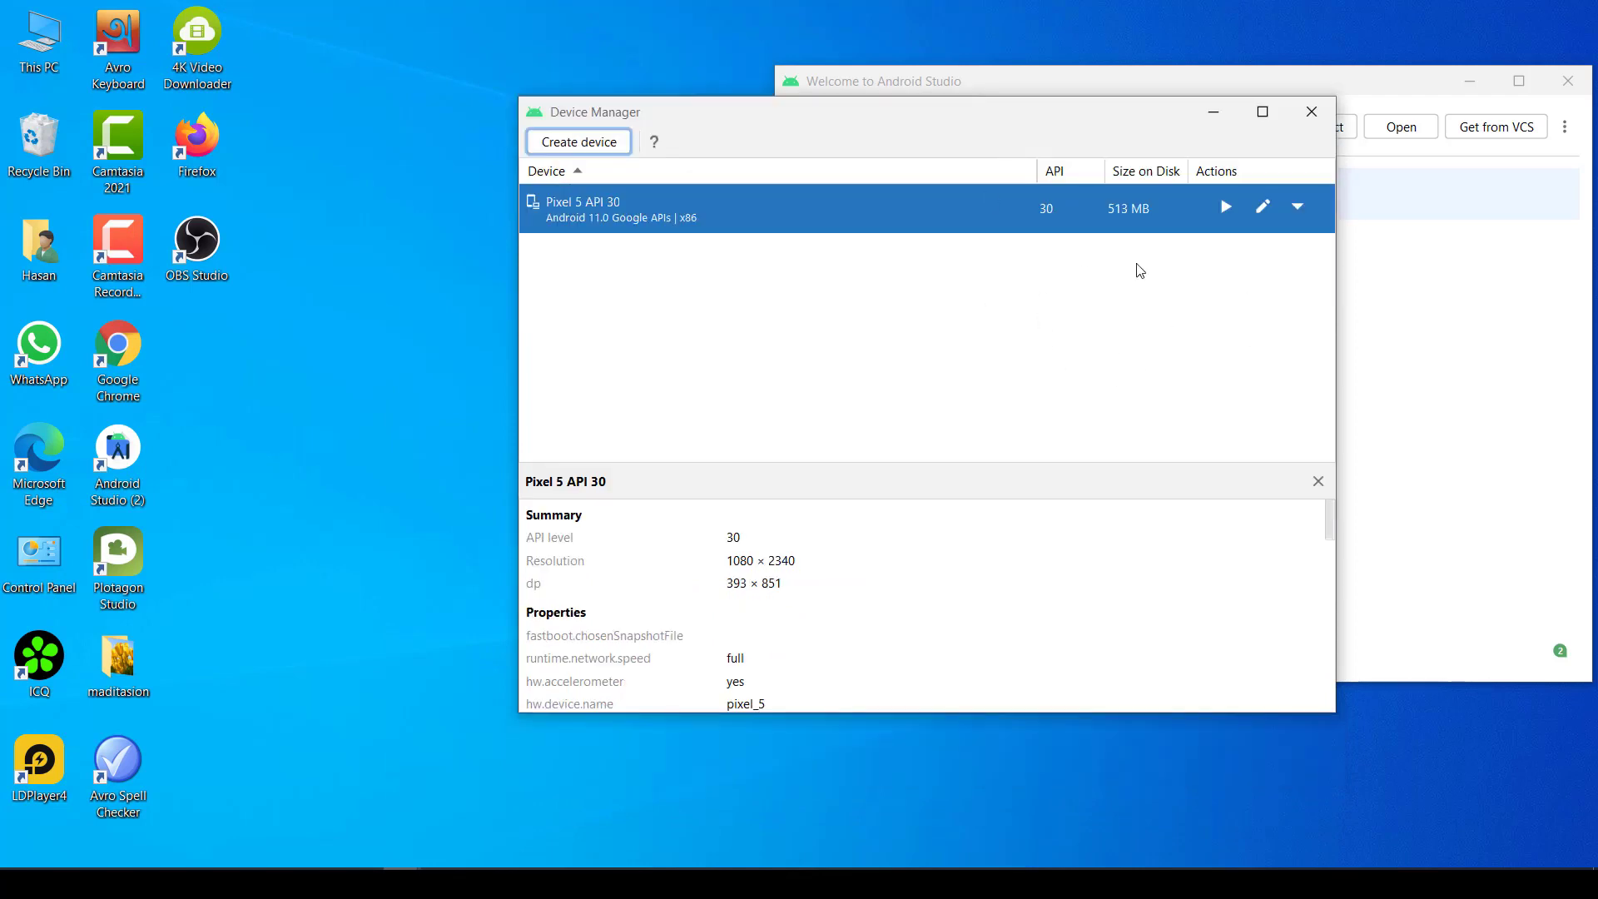
- Launch the Pixel 5 API 30 virtual device and look through its app drawer before returning to the home screen
left_click(1226, 208)
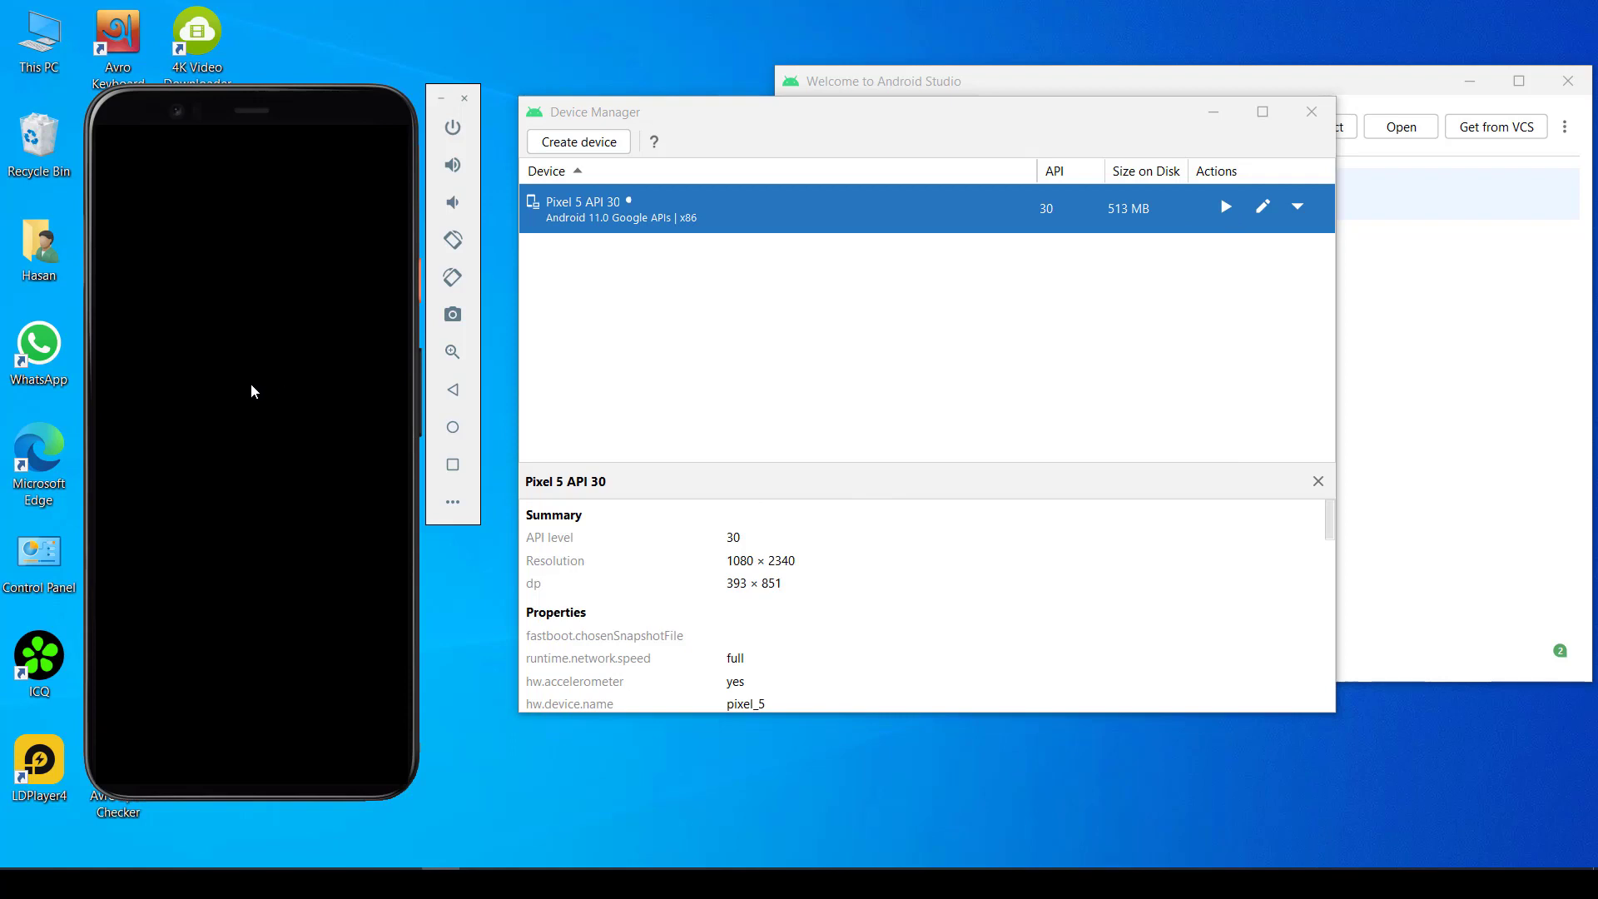
left_click_drag(272, 100, 398, 83)
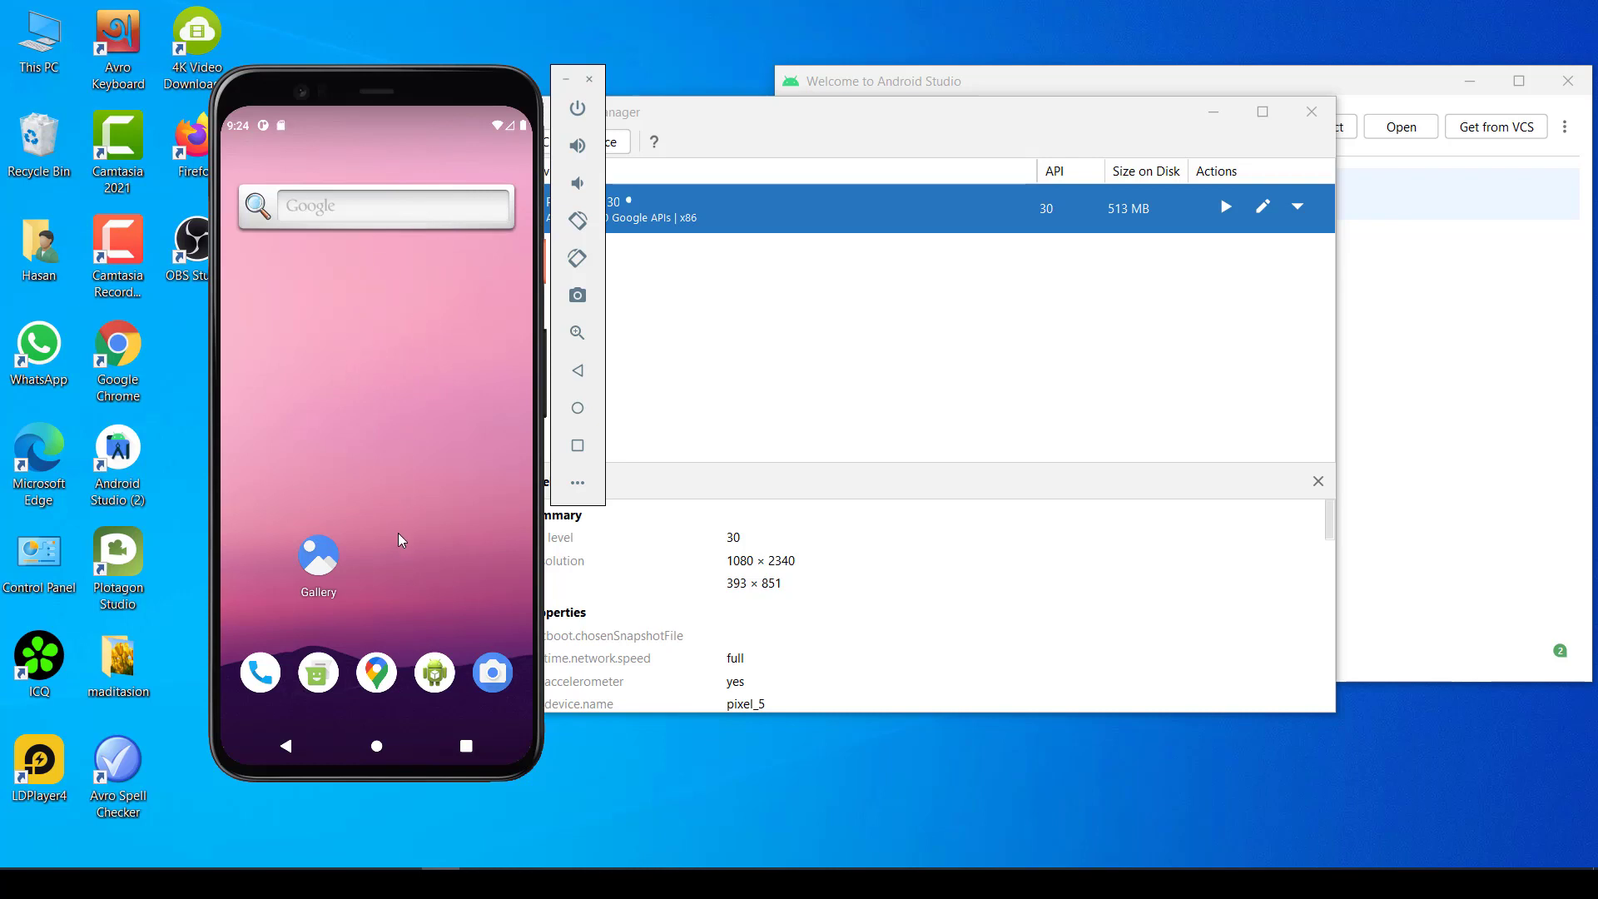
left_click_drag(399, 540, 452, 192)
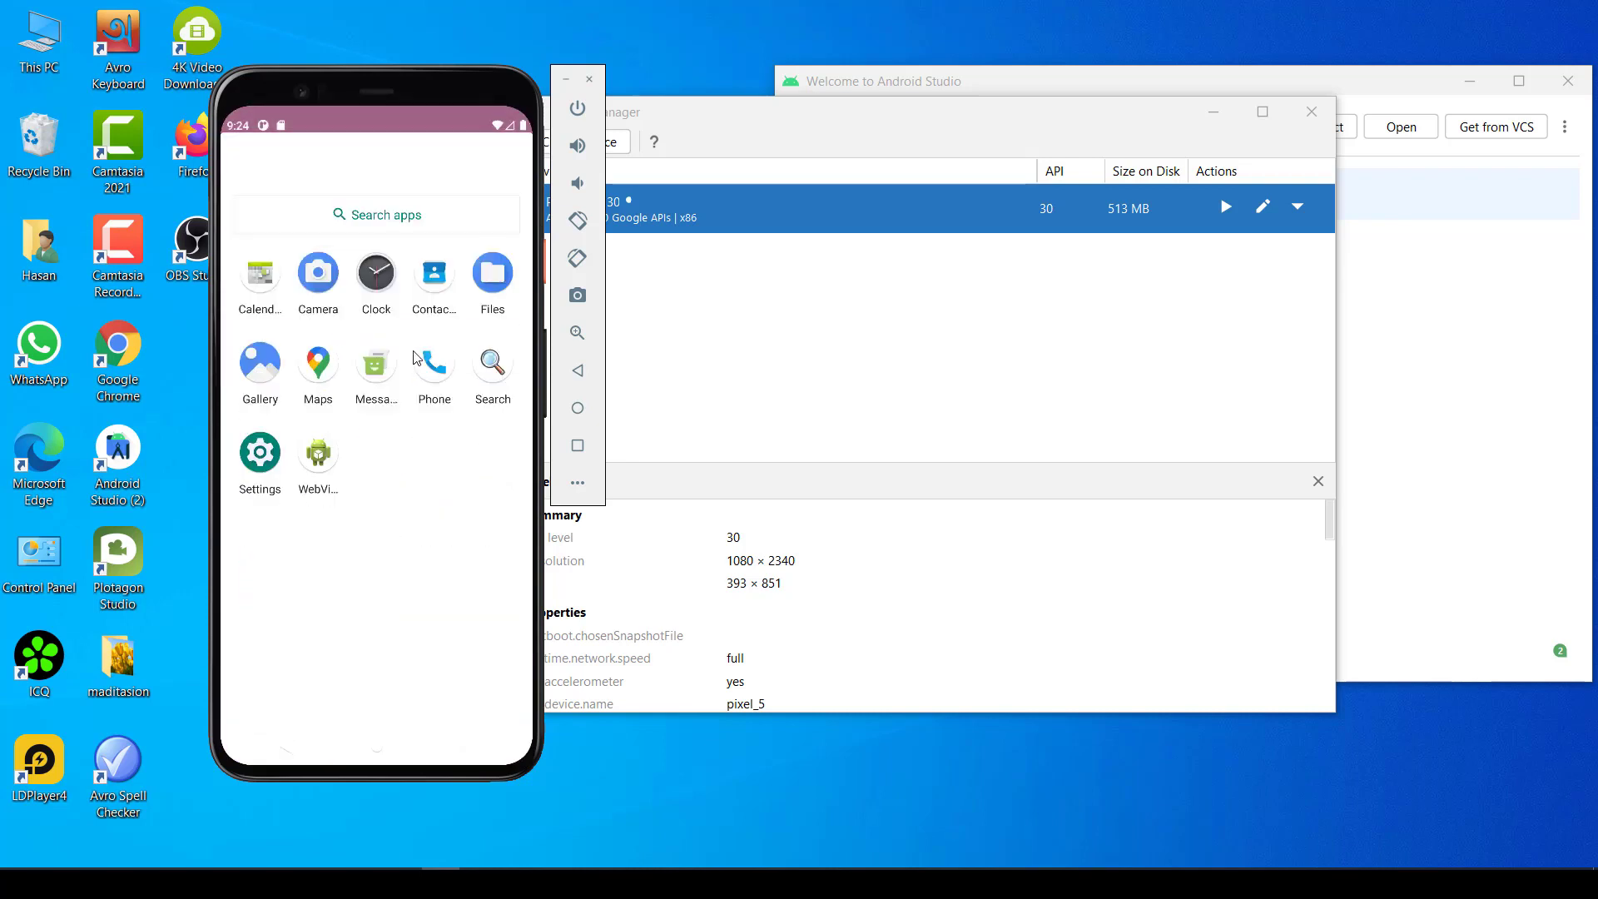
left_click_drag(444, 251, 450, 531)
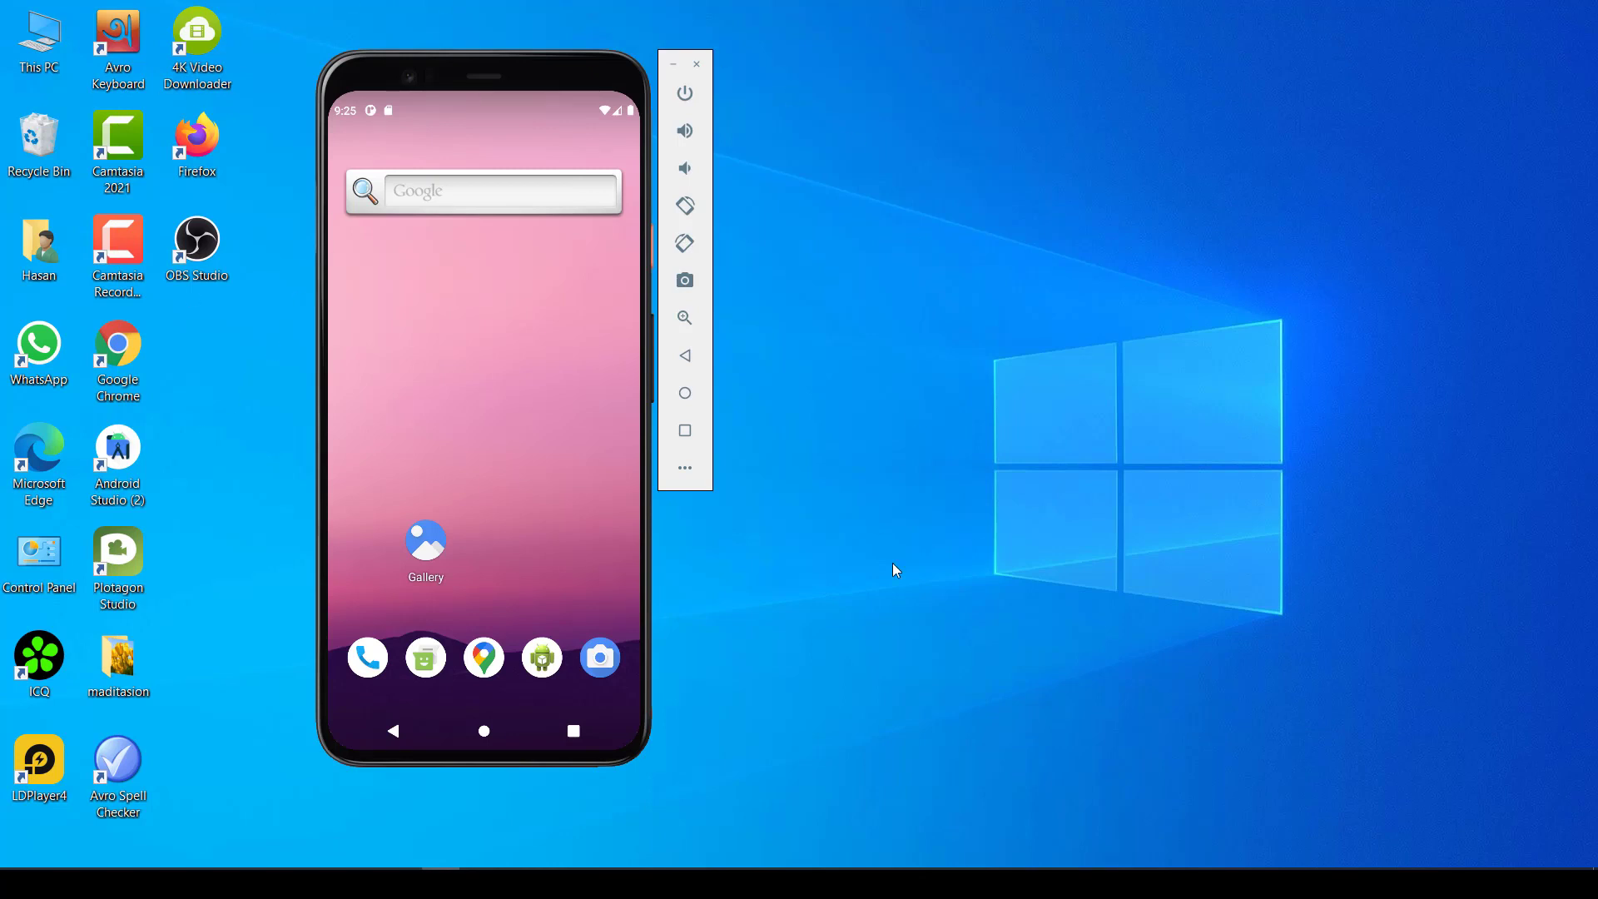
- Reposition the emulator window on the desktop and clear it from view
mouse_move(522, 80)
left_mouse_down()
mouse_move(775, 86)
mouse_move(453, 128)
mouse_move(469, 140)
mouse_move(508, 98)
left_mouse_up()
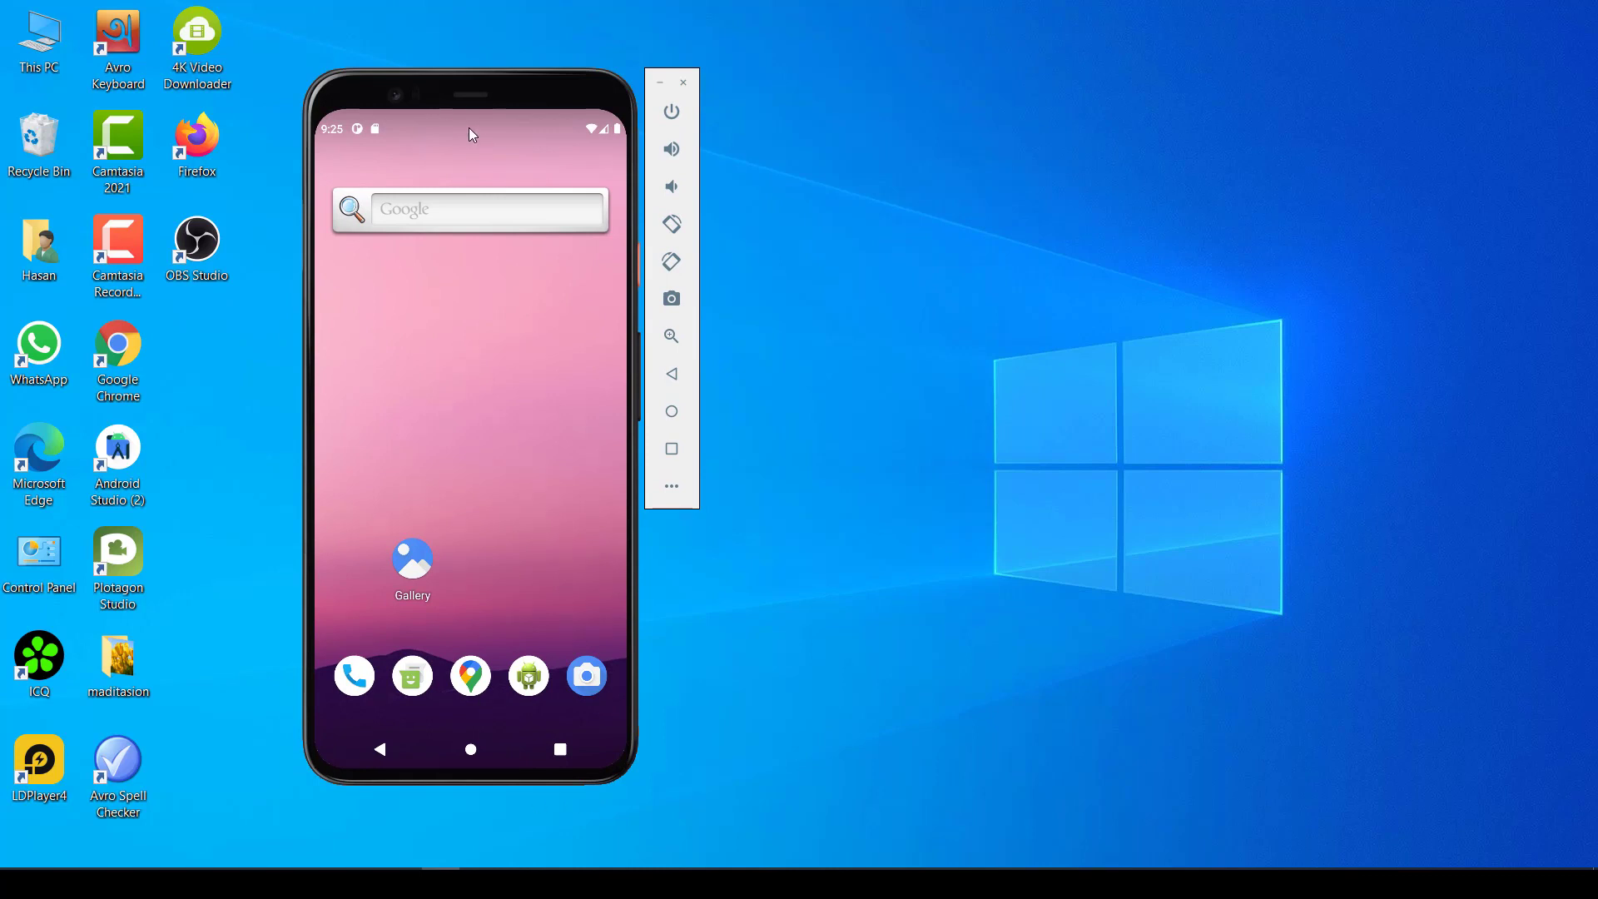
mouse_move(434, 93)
left_mouse_down()
mouse_move(470, 88)
mouse_move(436, 116)
mouse_move(430, 92)
left_mouse_up()
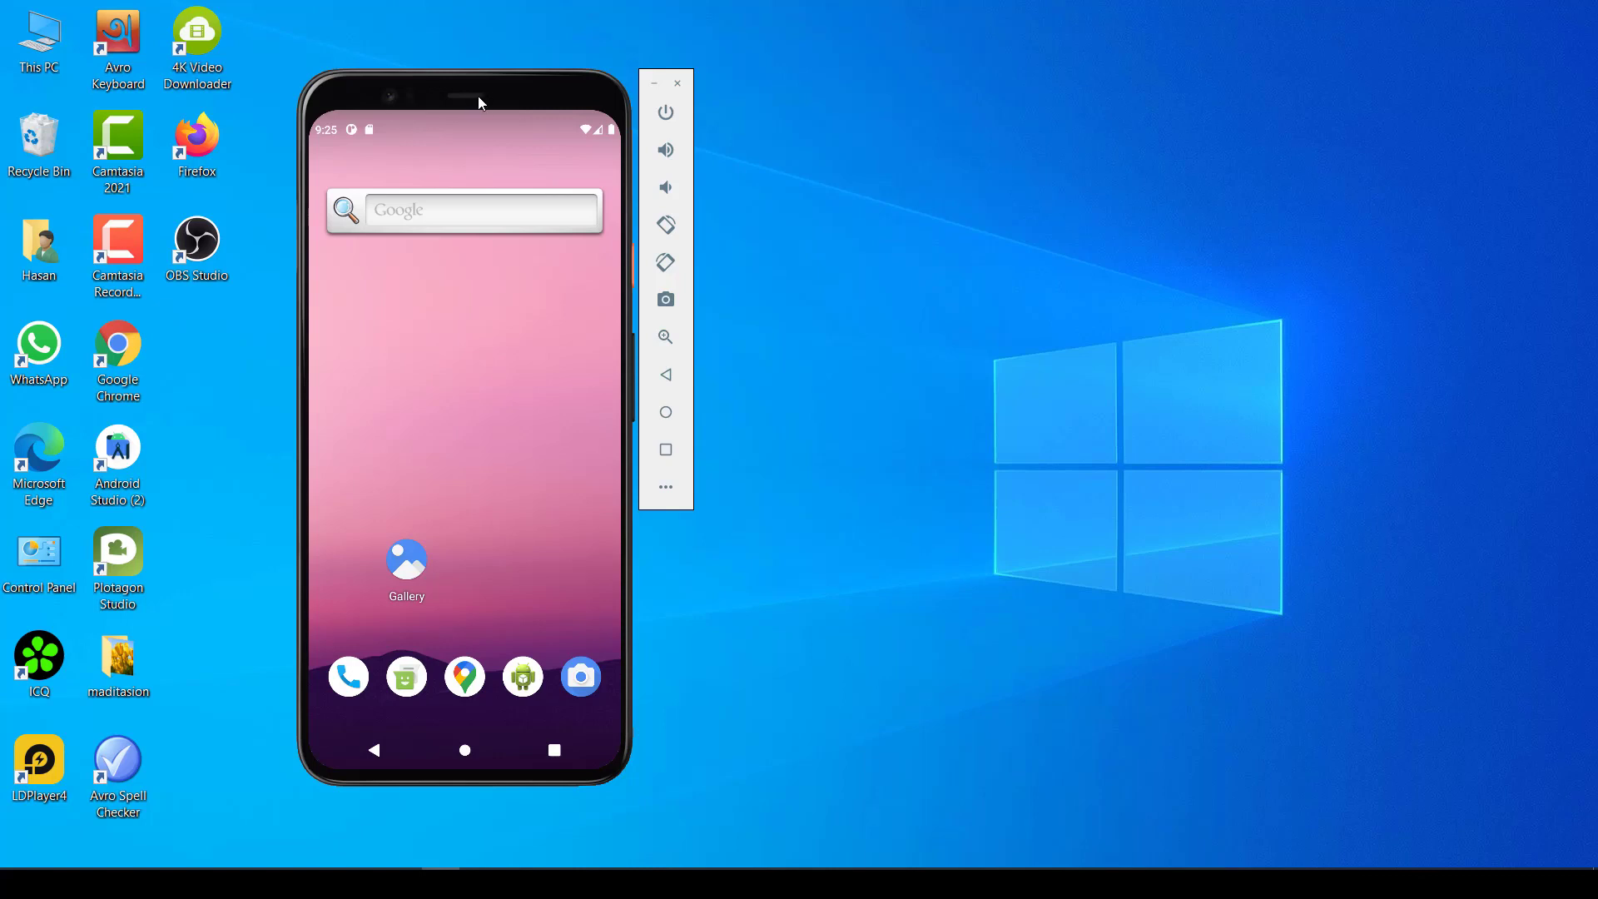
left_click(653, 82)
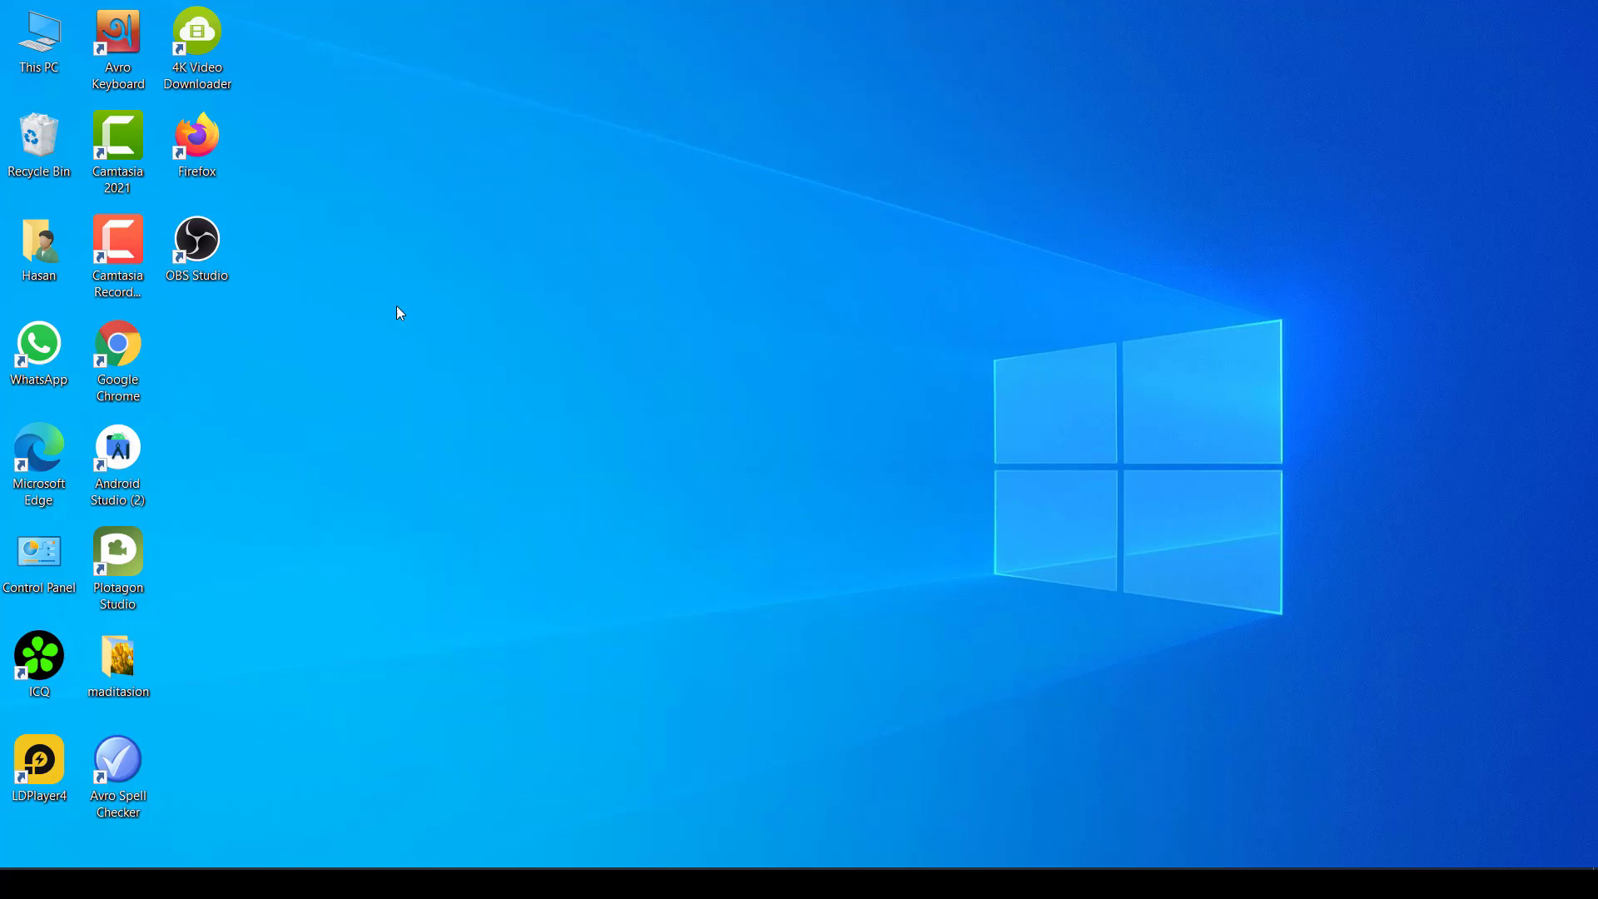
- Reopen Android Studio from the desktop and launch Pixel 5 API 30 from the Virtual Device Manager
double_click(117, 476)
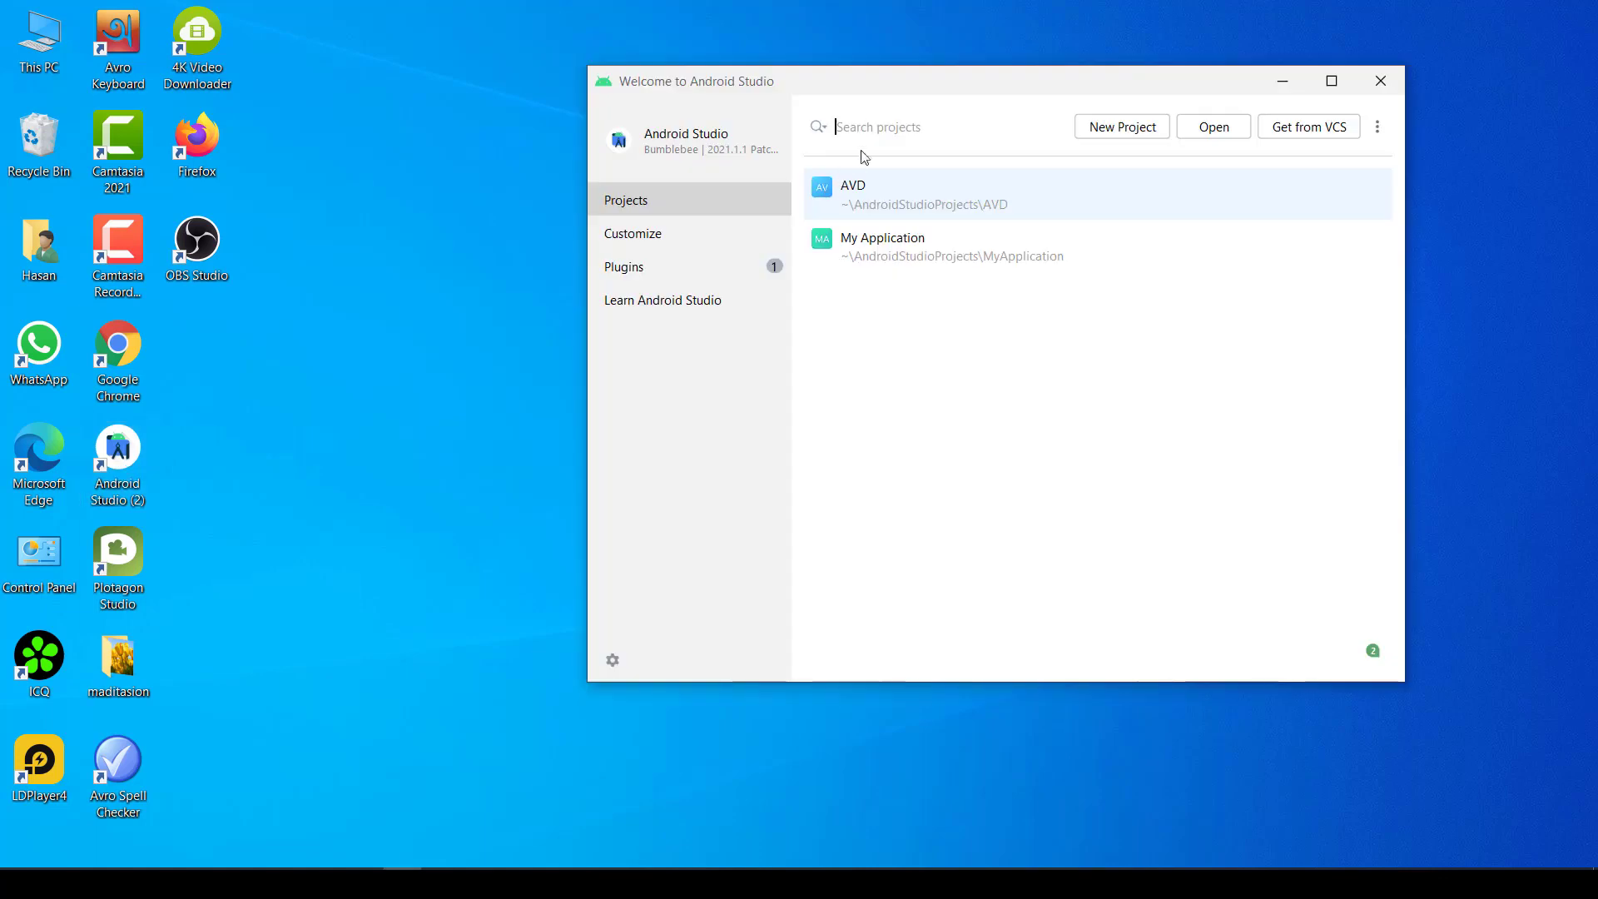
left_click(1377, 126)
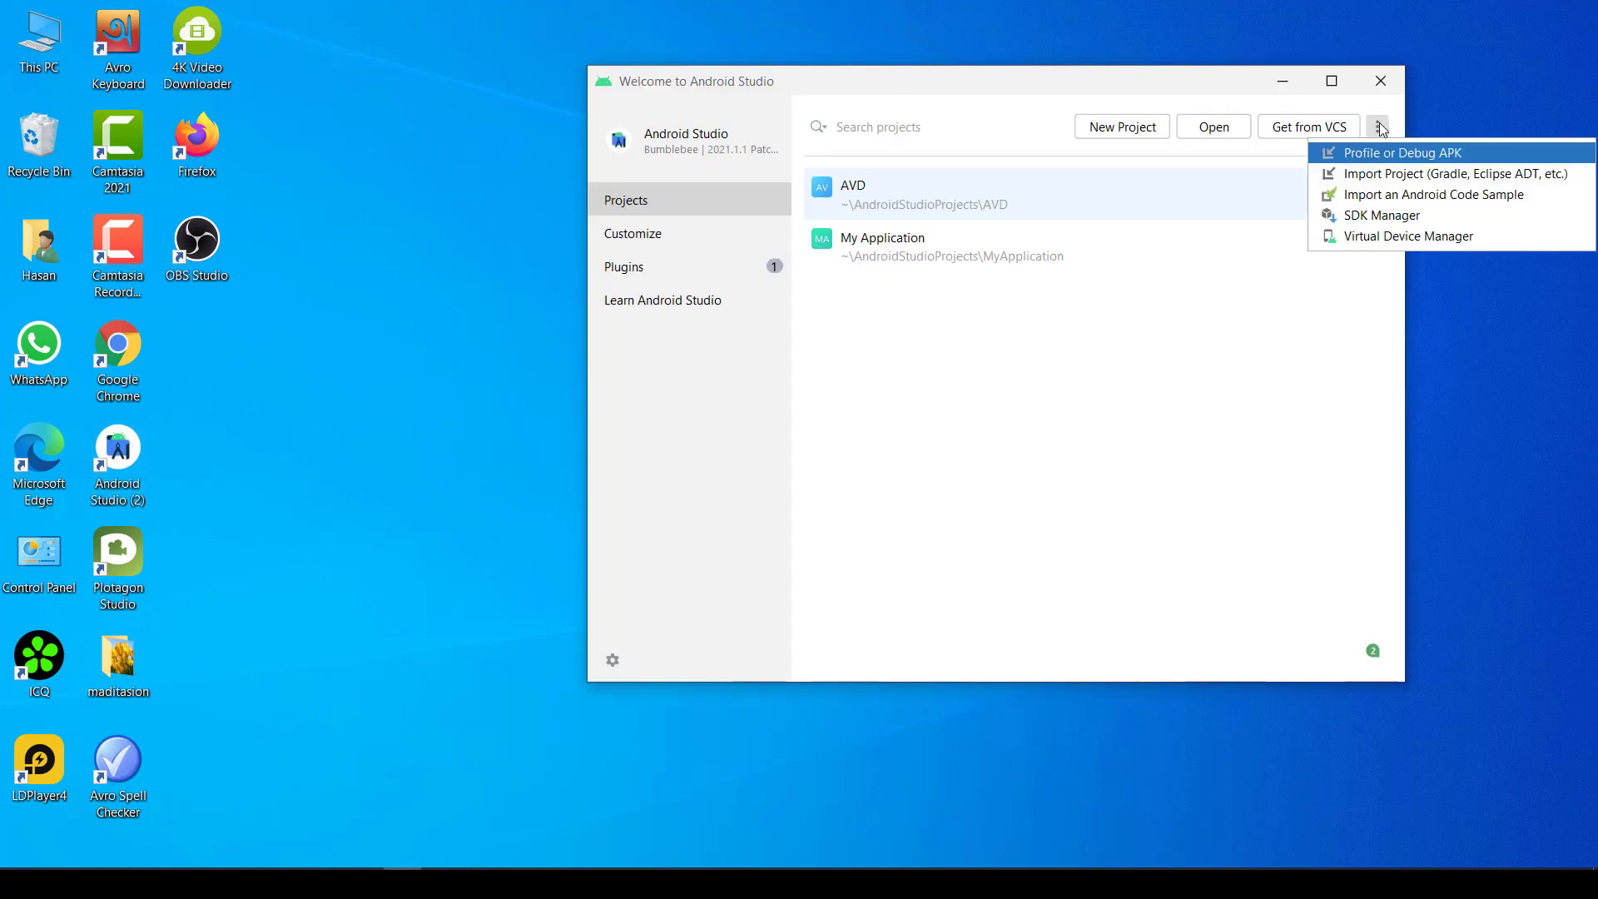
left_click(1398, 238)
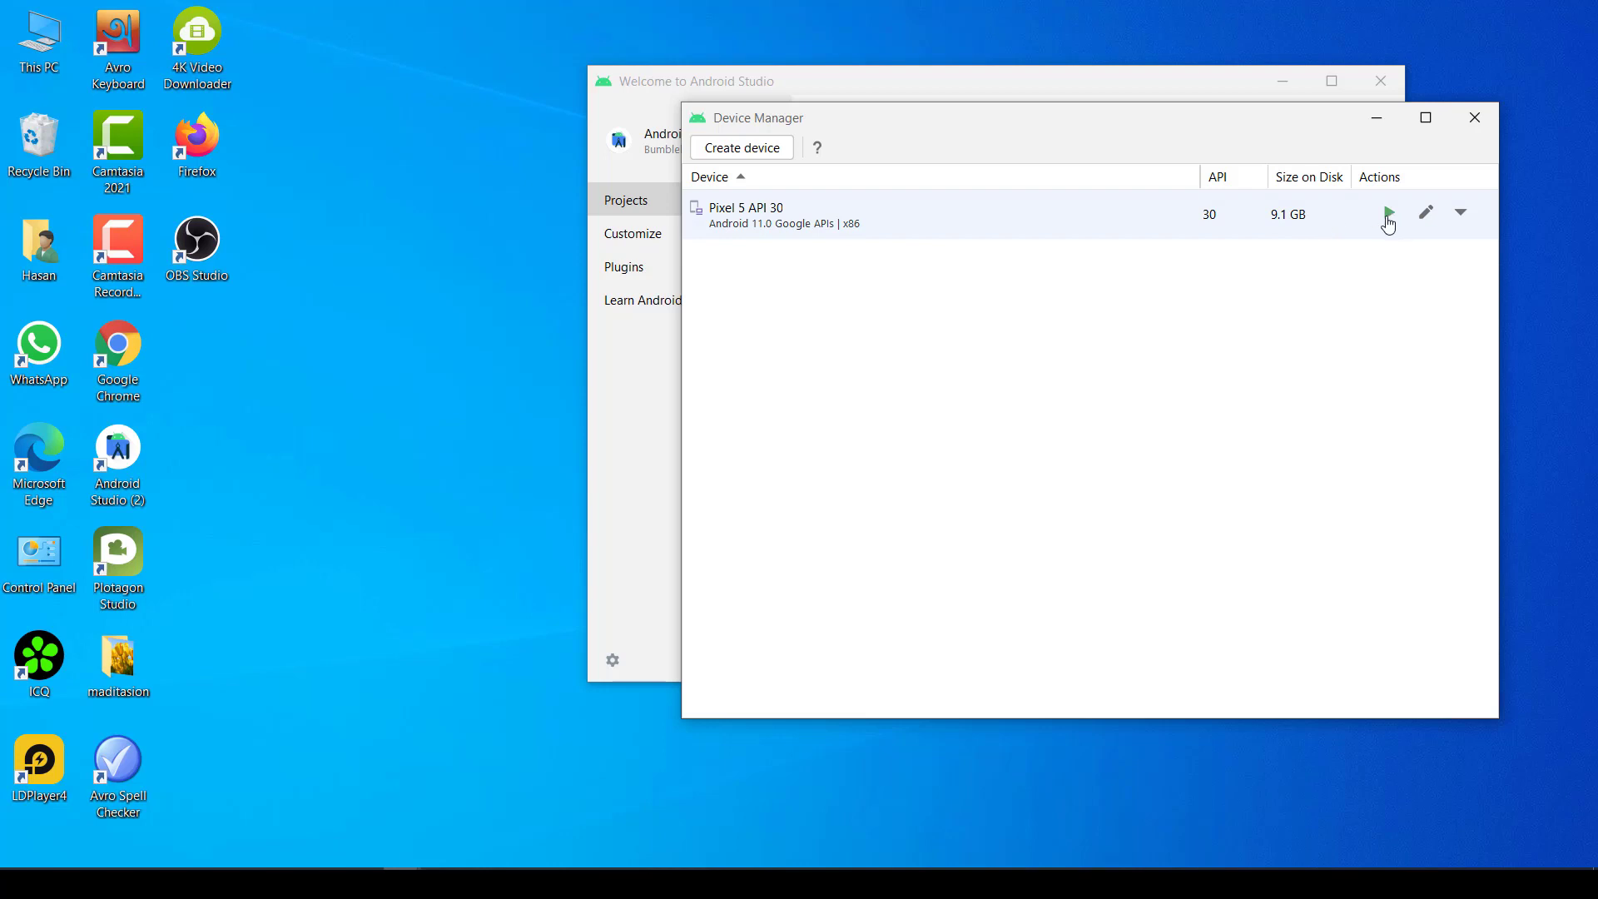
left_click(1388, 215)
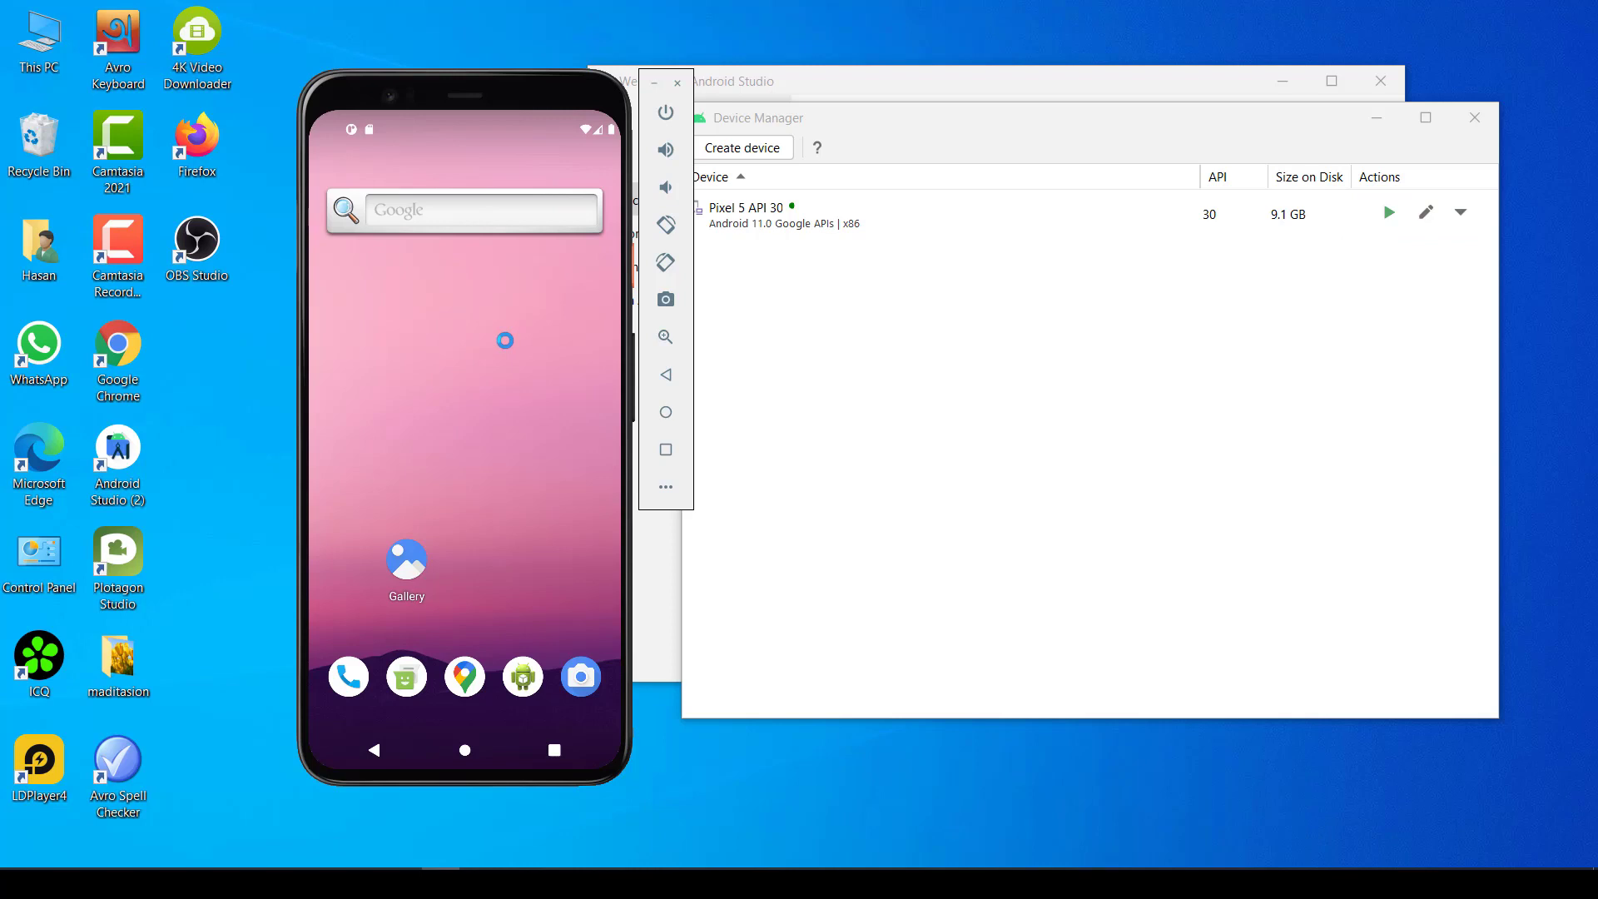
- Open the AVD project and run its app on the Pixel 5 API 30 emulator, moving the emulator window aside
left_click(1377, 122)
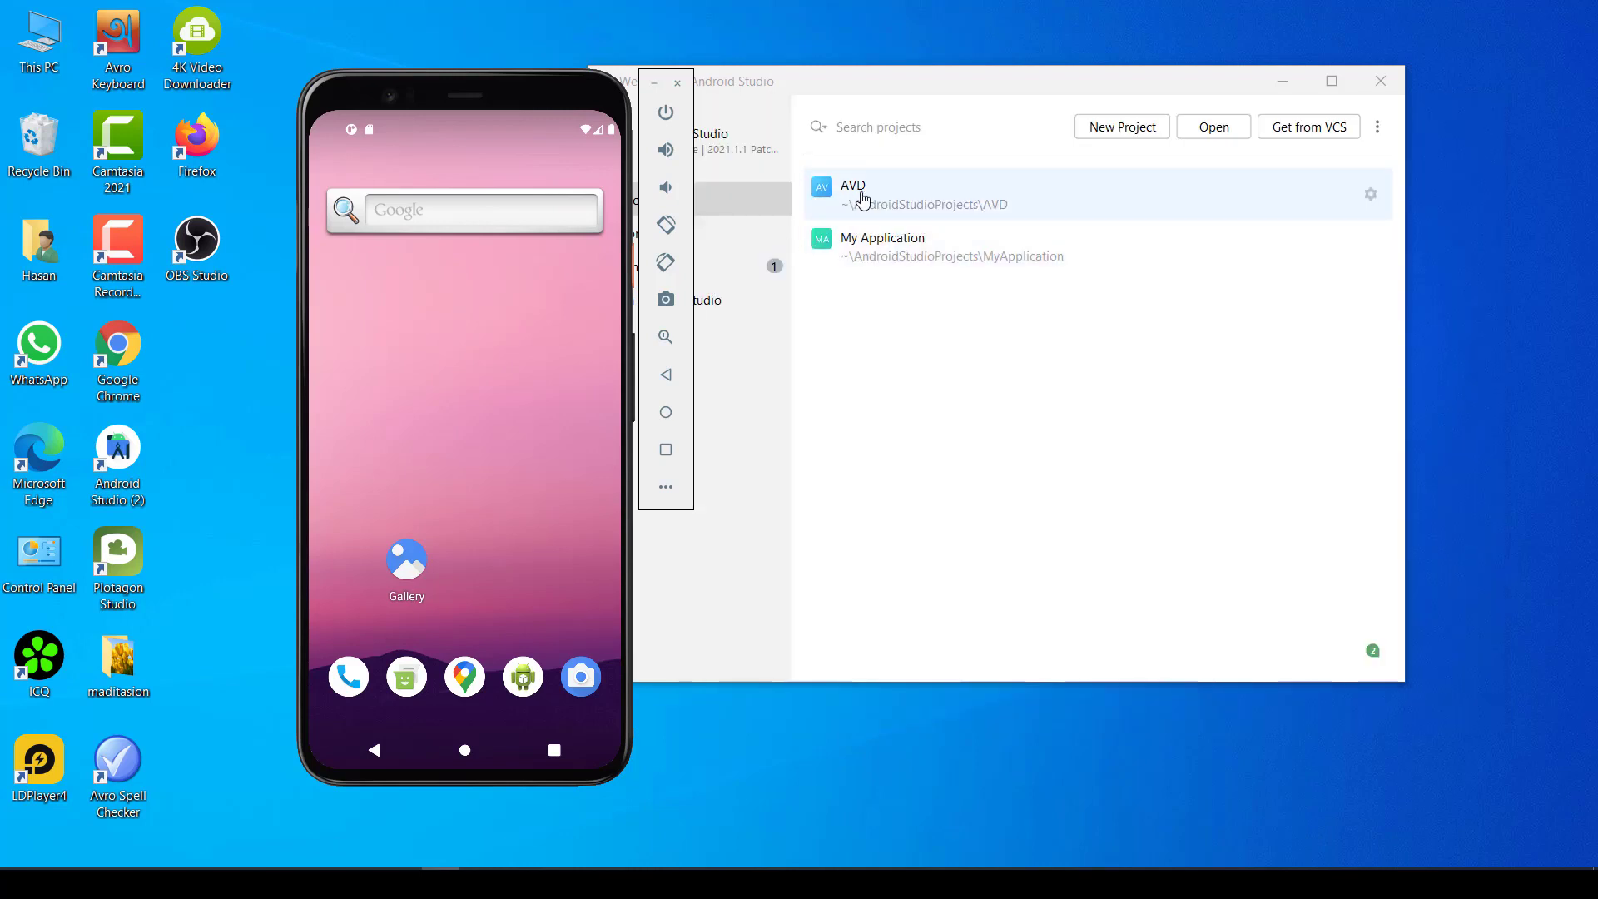
left_click(861, 201)
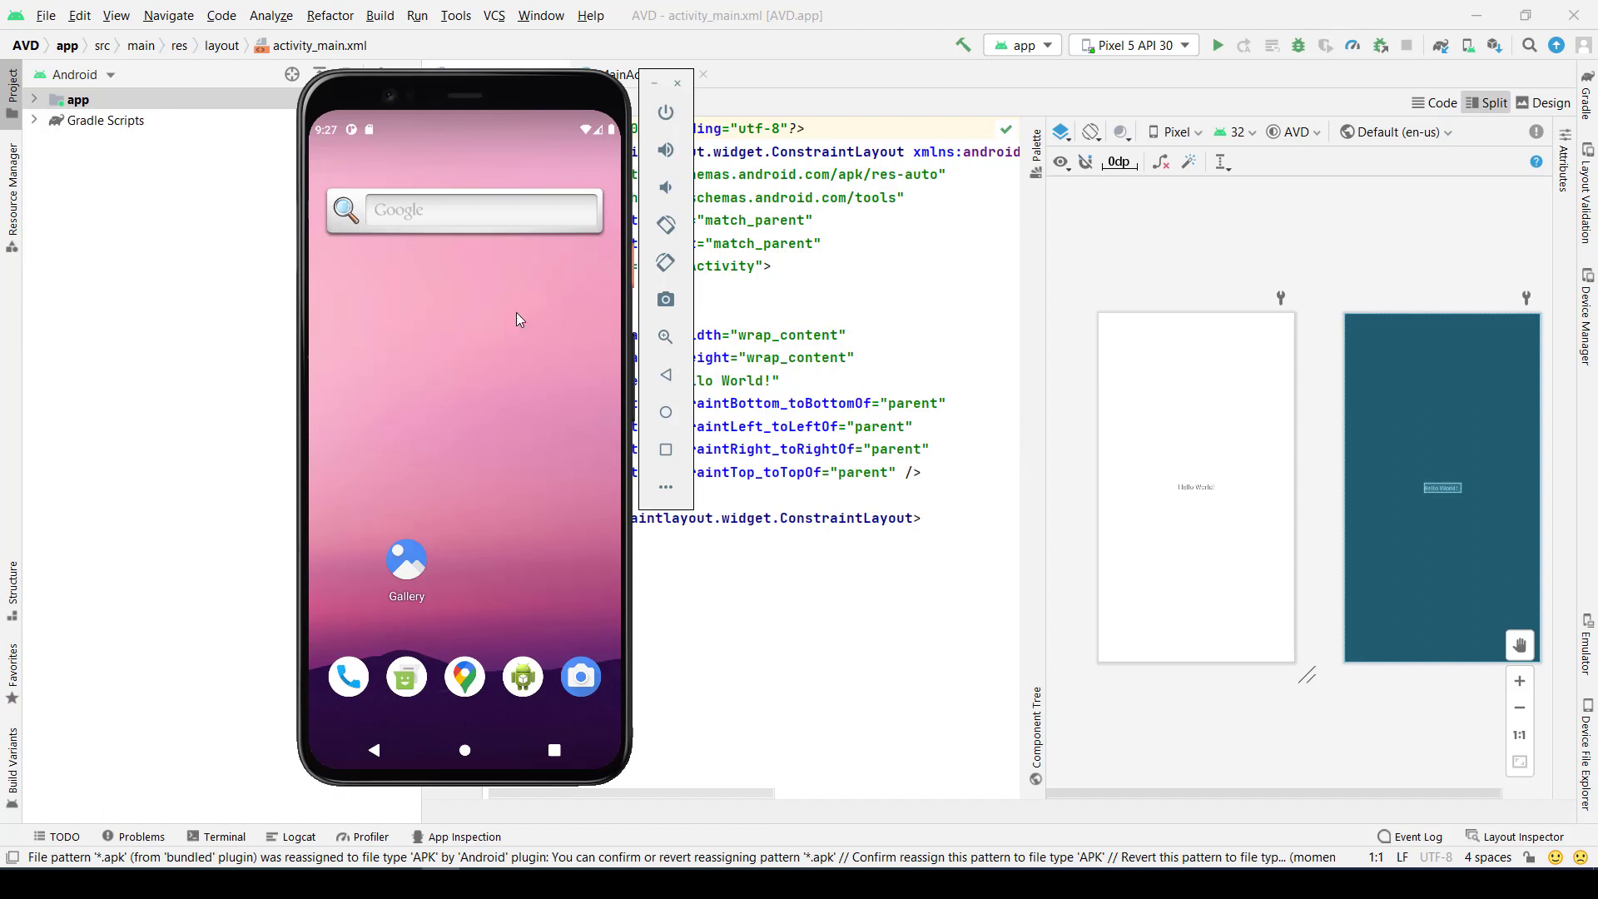
left_click(1217, 48)
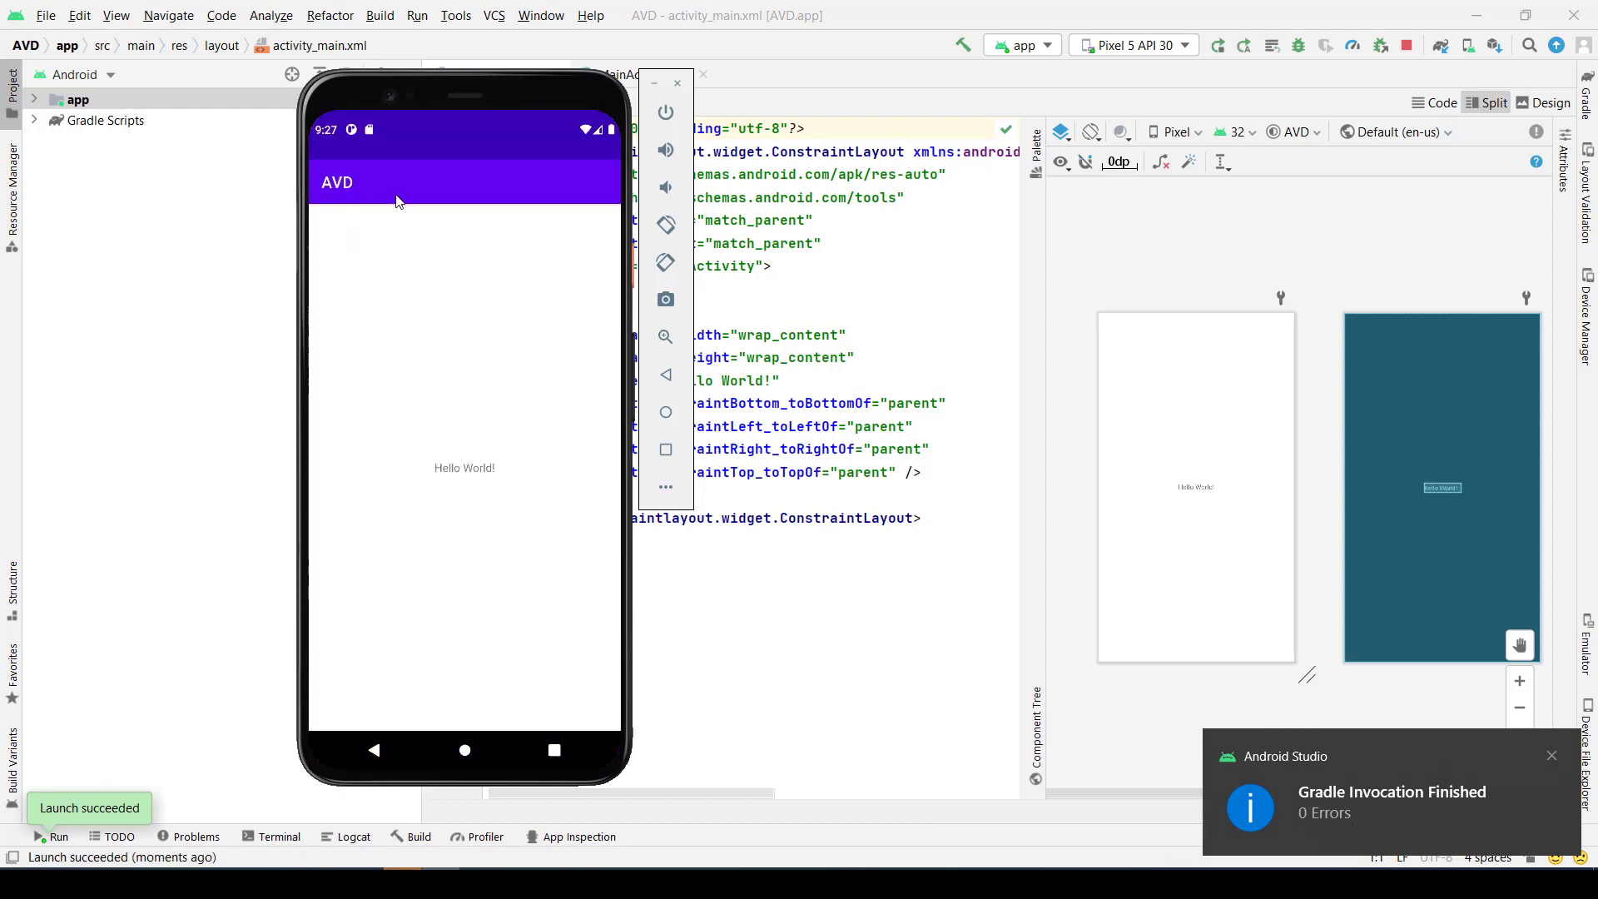
left_click_drag(450, 91, 288, 91)
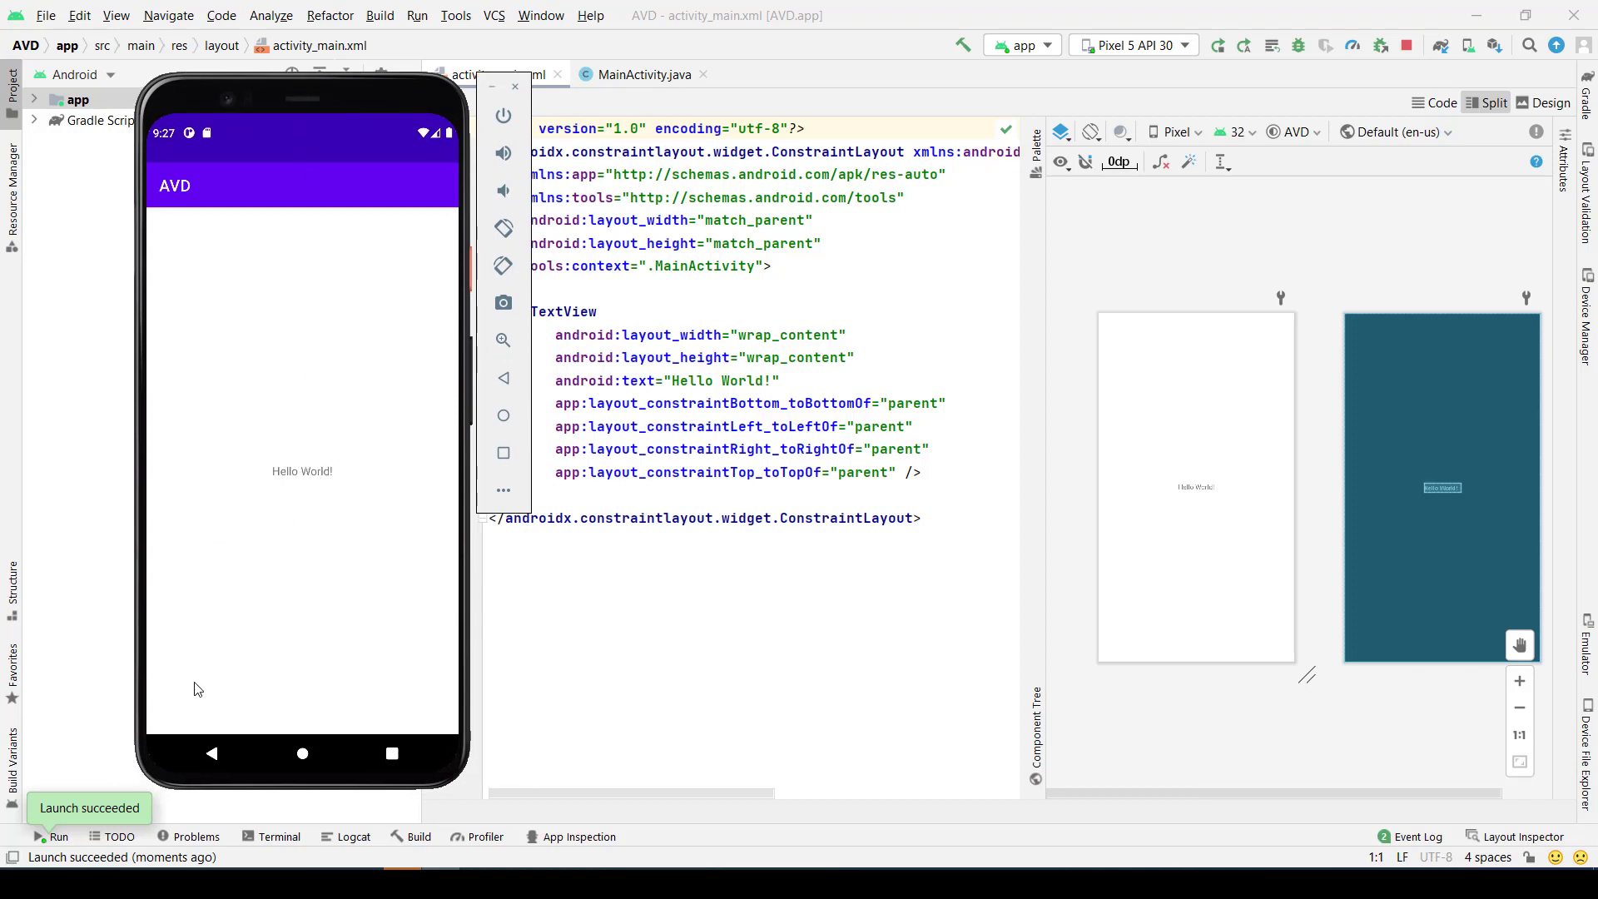
- Leave the running AVD app and reopen it from the emulator's app drawer to check that it is installed
left_click(214, 756)
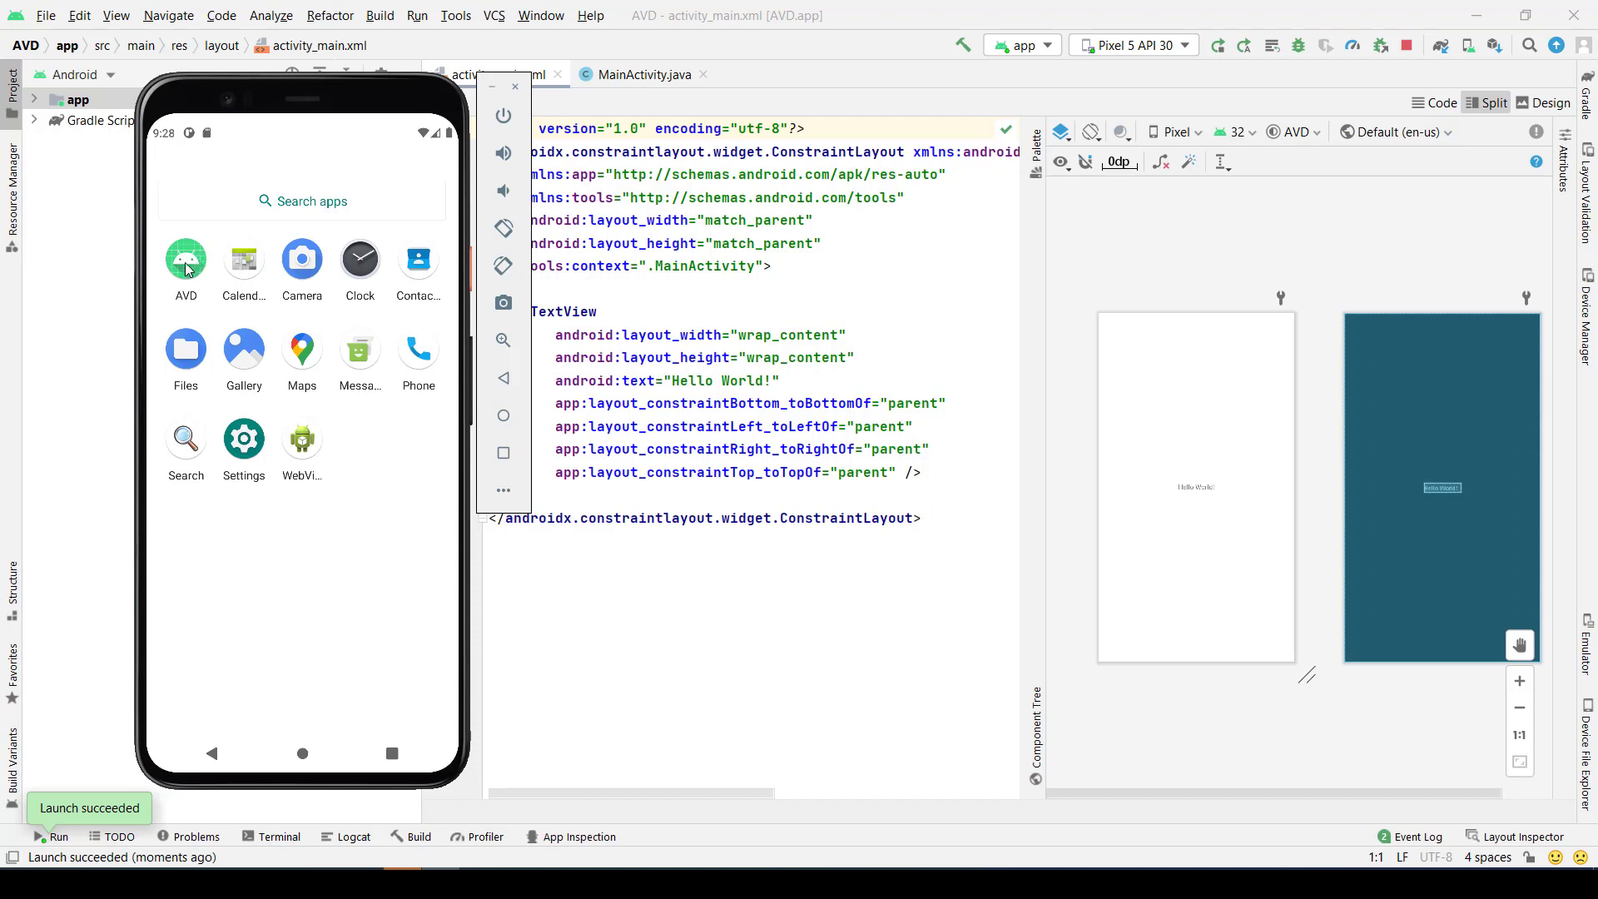
left_click(188, 268)
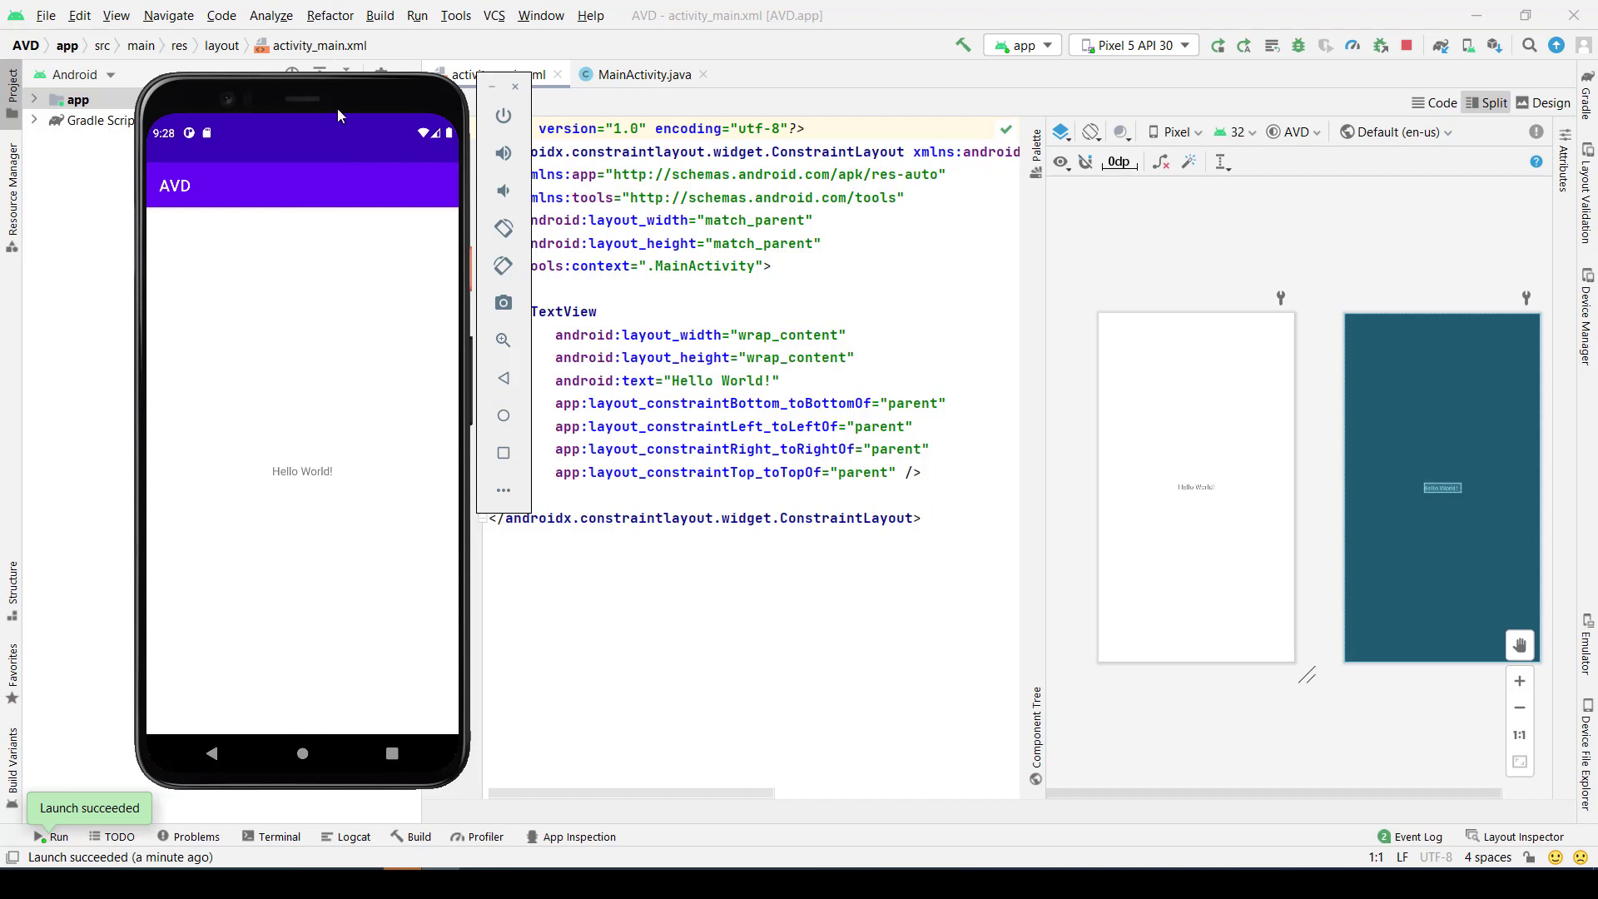
left_click_drag(339, 107, 247, 86)
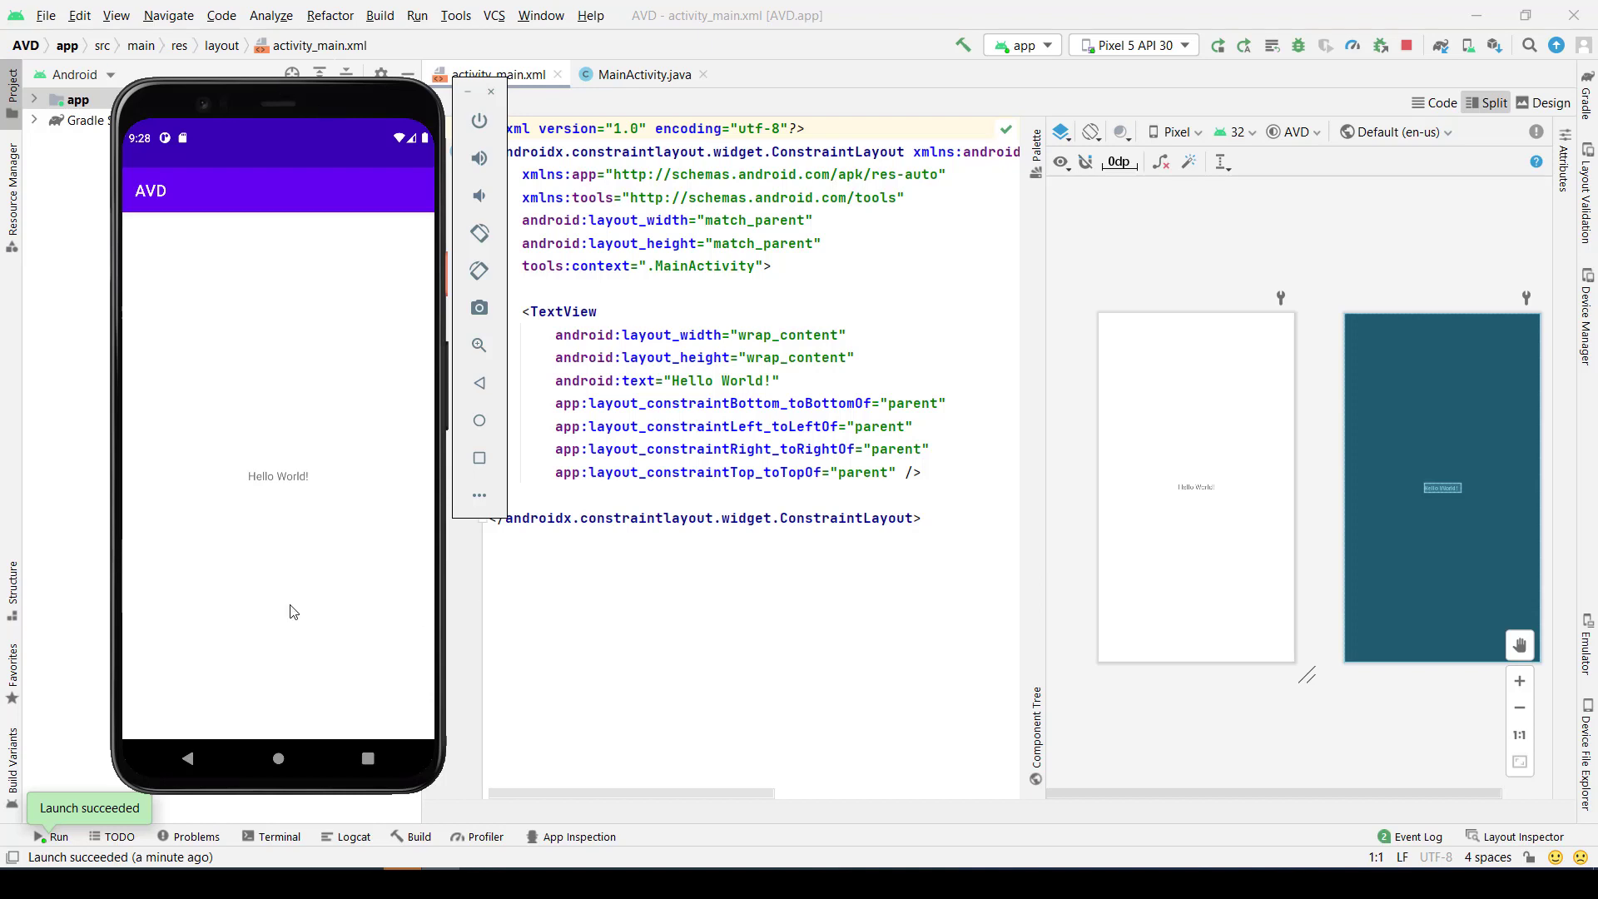
mouse_move(326, 883)
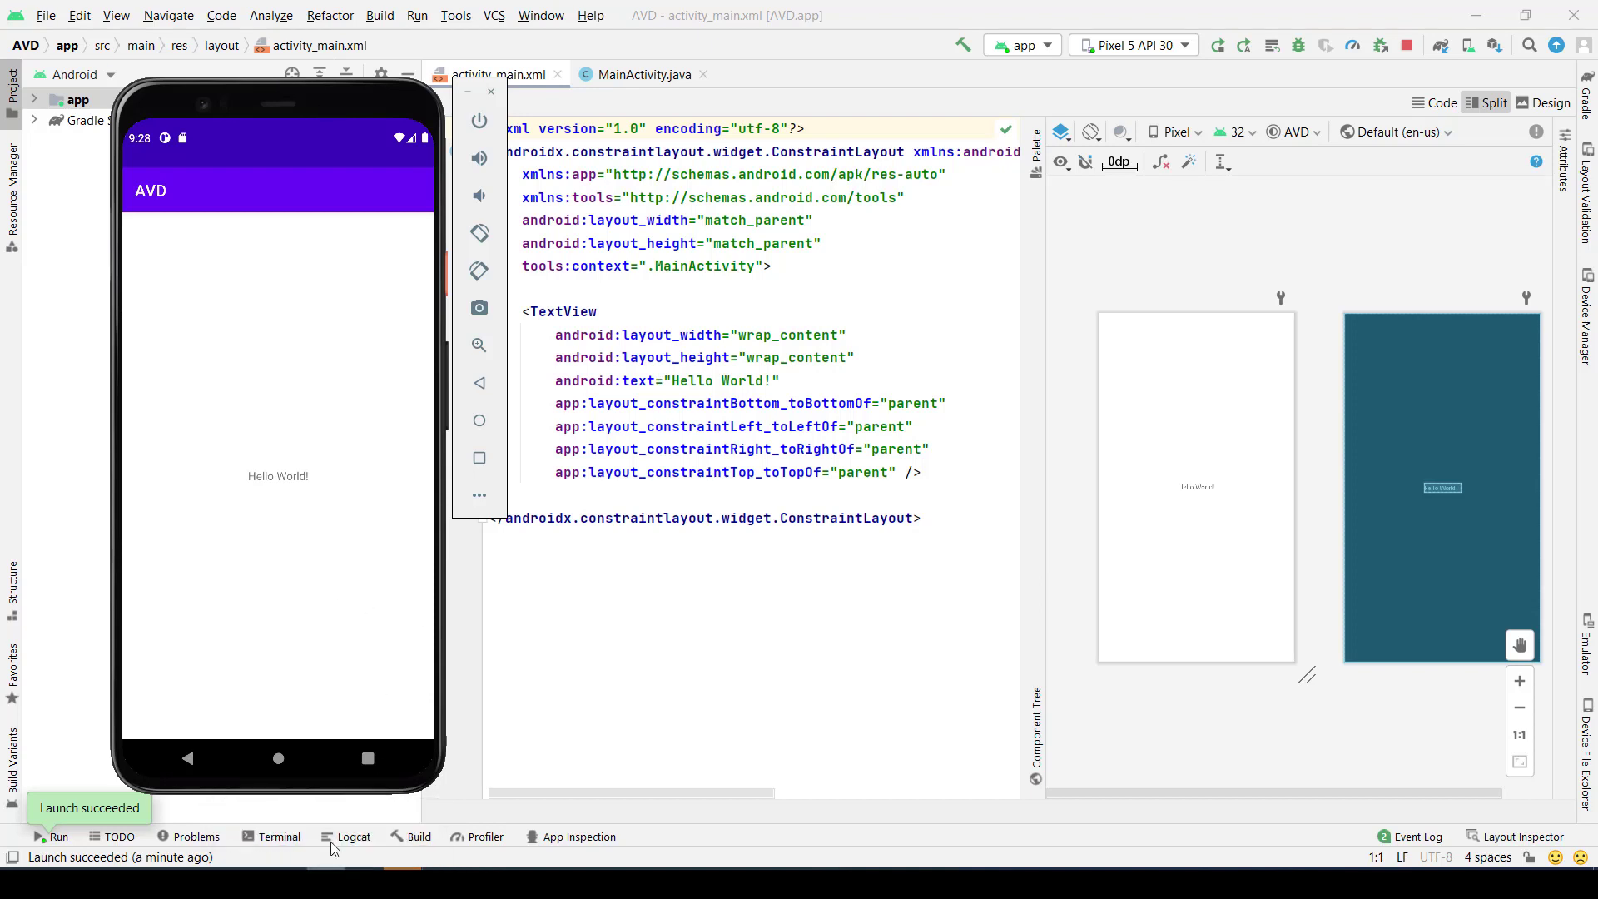